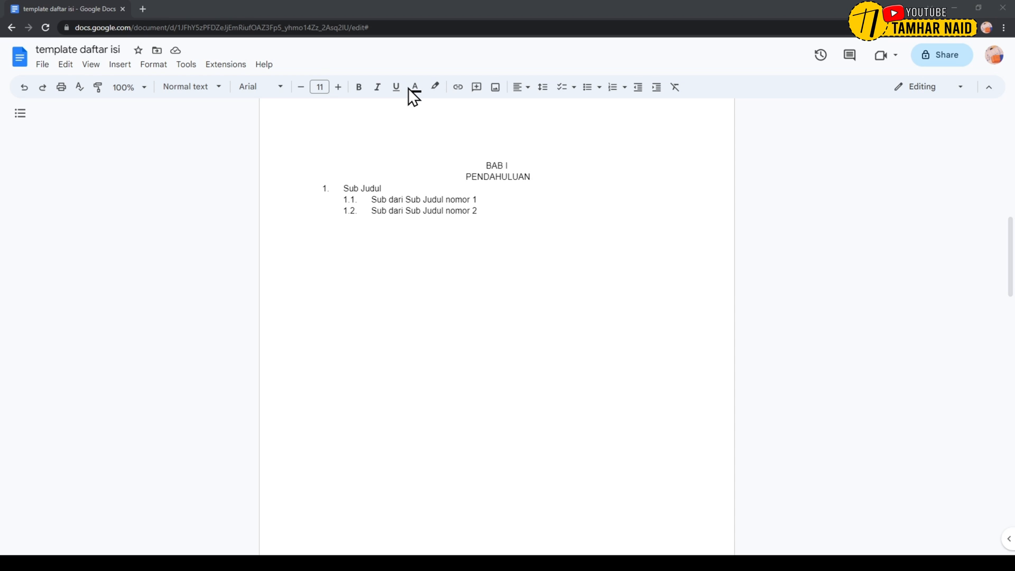
Look through all pages of the document, checking the BAB chapter titles and their numbered subheadings.
{"action": "double_click", "coordinate": [727, 191]}
{"action": "left_click", "coordinate": [624, 231]}
{"action": "scroll", "coordinate": [472, 343], "scroll_direction": "up", "scroll_amount": 1}
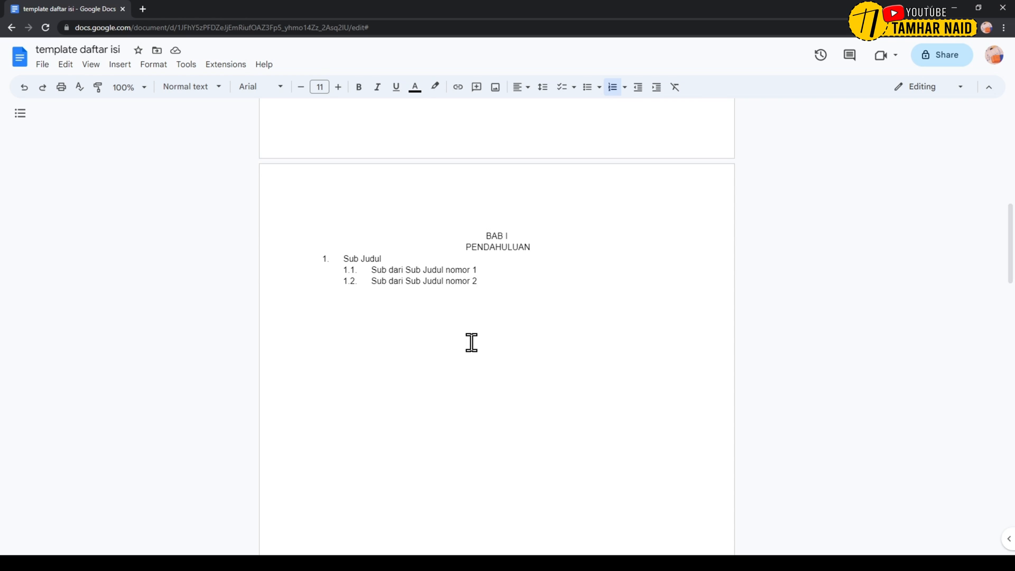
{"action": "scroll", "coordinate": [471, 343], "scroll_direction": "up", "scroll_amount": 10}
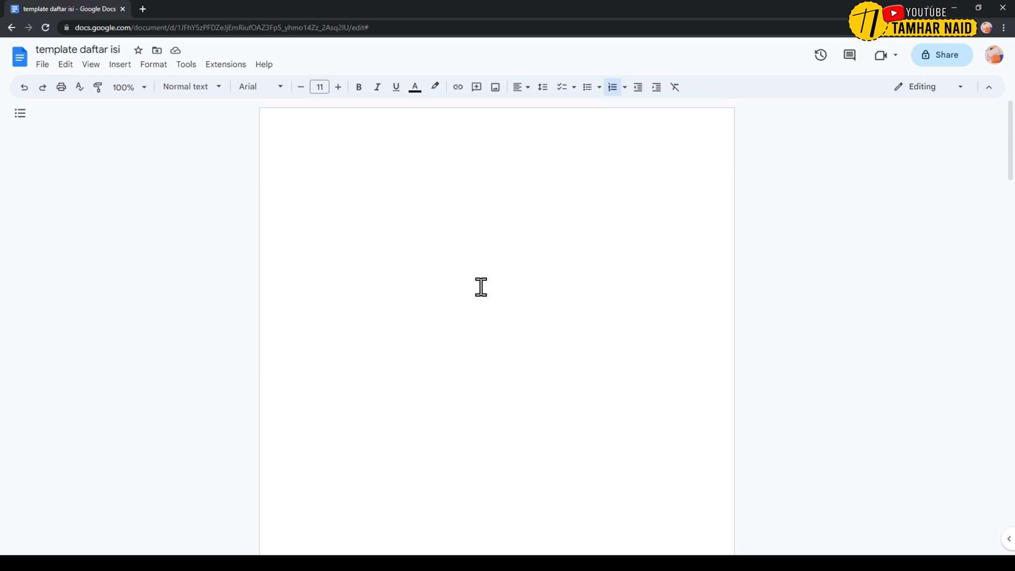
{"action": "scroll", "coordinate": [481, 287], "scroll_direction": "down", "scroll_amount": 13}
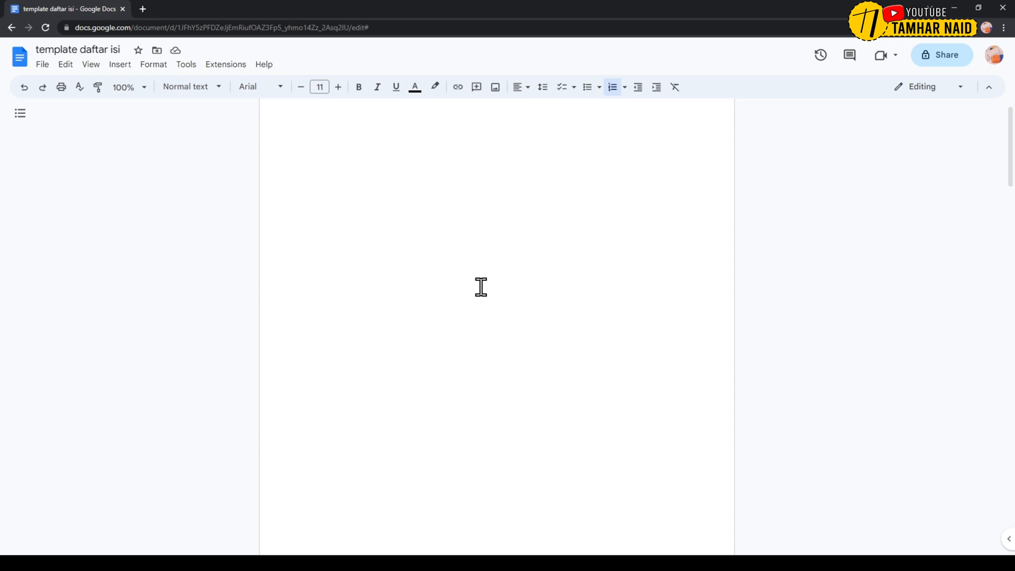
{"action": "scroll", "coordinate": [481, 286], "scroll_direction": "down", "scroll_amount": 20}
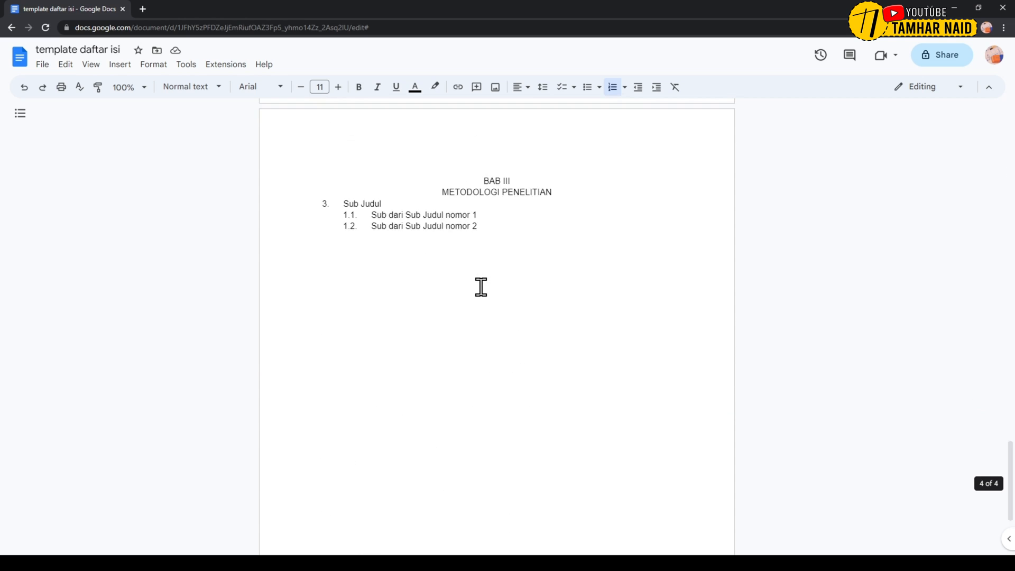
{"action": "scroll", "coordinate": [482, 288], "scroll_direction": "up", "scroll_amount": 10}
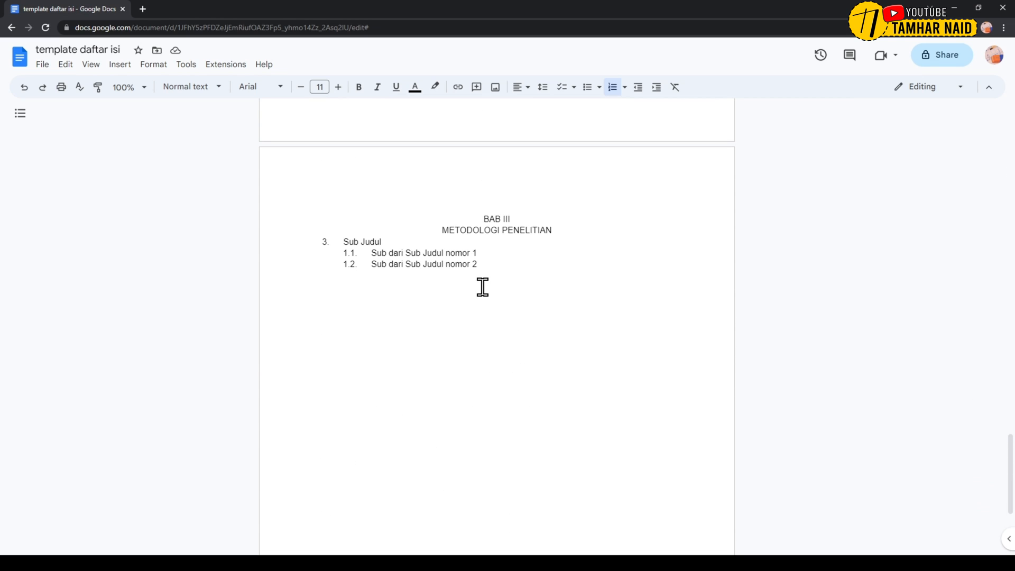
{"action": "scroll", "coordinate": [483, 287], "scroll_direction": "up", "scroll_amount": 20}
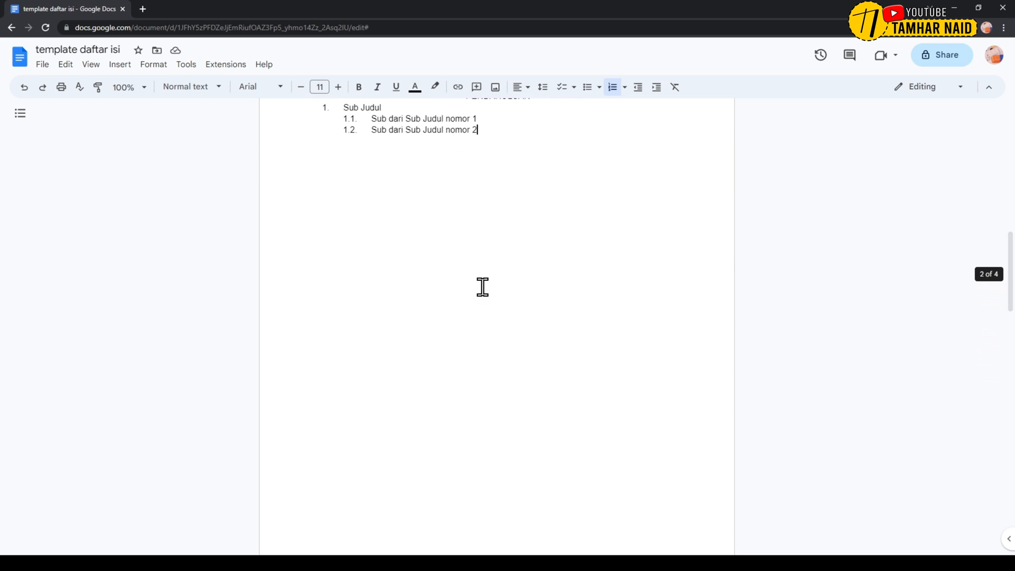
{"action": "scroll", "coordinate": [483, 287], "scroll_direction": "up", "scroll_amount": 12}
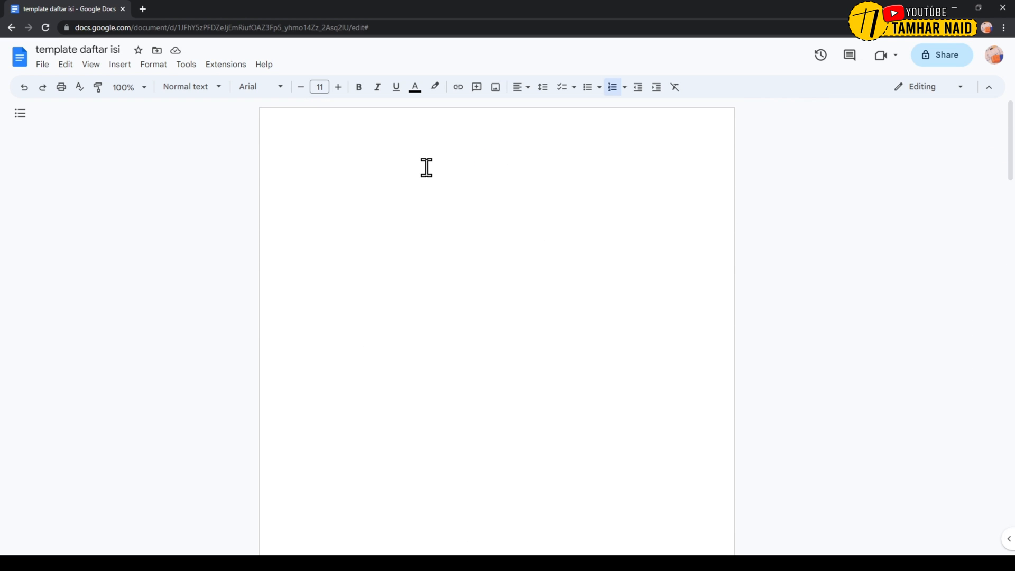
Add the centred title "Daftar Isi" on the blank first page and left-align the empty line two lines below it.
{"action": "left_click", "coordinate": [466, 187]}
{"action": "left_click", "coordinate": [525, 89]}
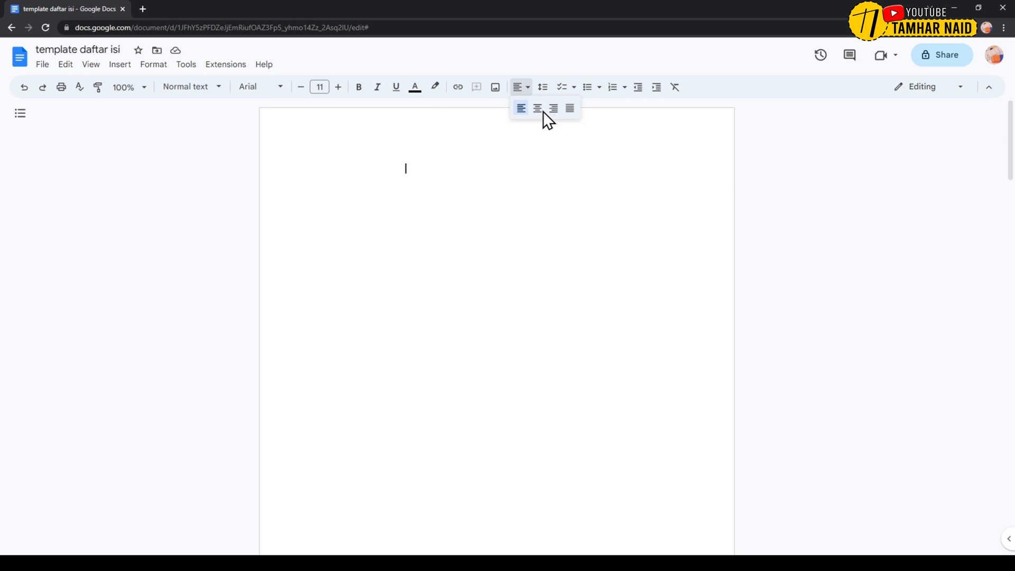
{"action": "left_click", "coordinate": [538, 109]}
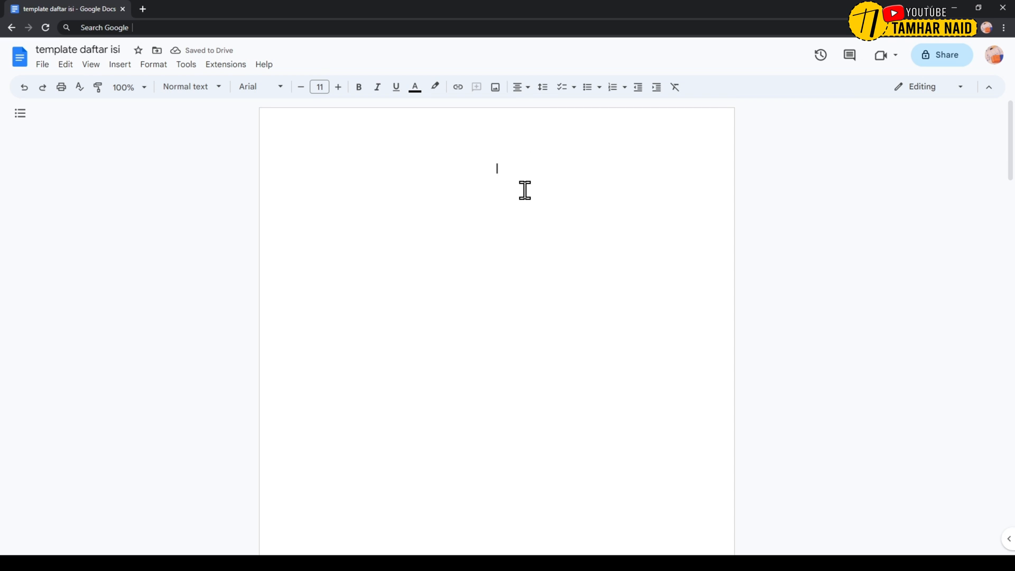
{"action": "type", "text": "Daftar Isi"}
{"action": "key", "text": "Return"}
{"action": "key", "text": "Return"}
{"action": "left_click", "coordinate": [519, 87]}
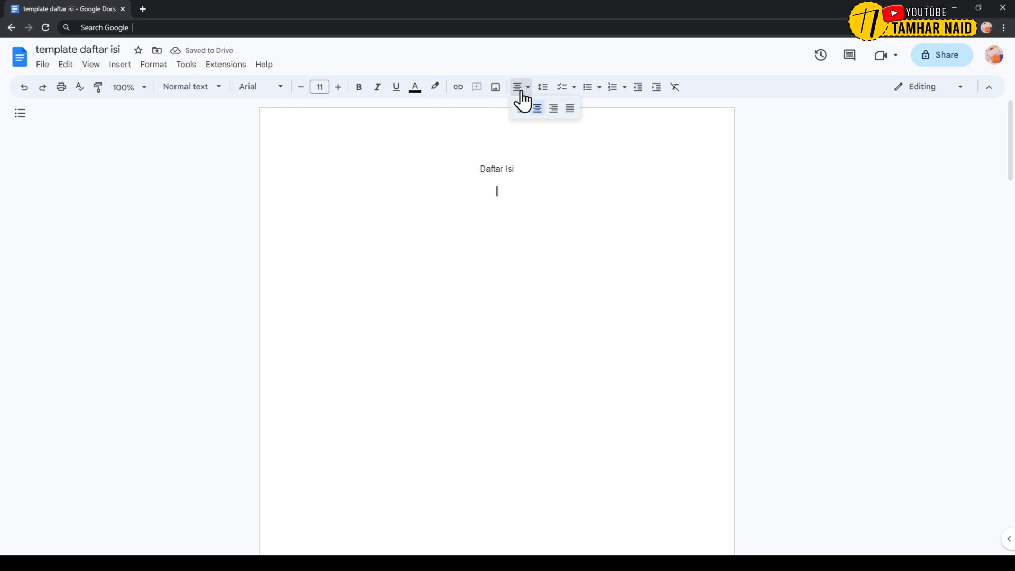
{"action": "left_click", "coordinate": [522, 108]}
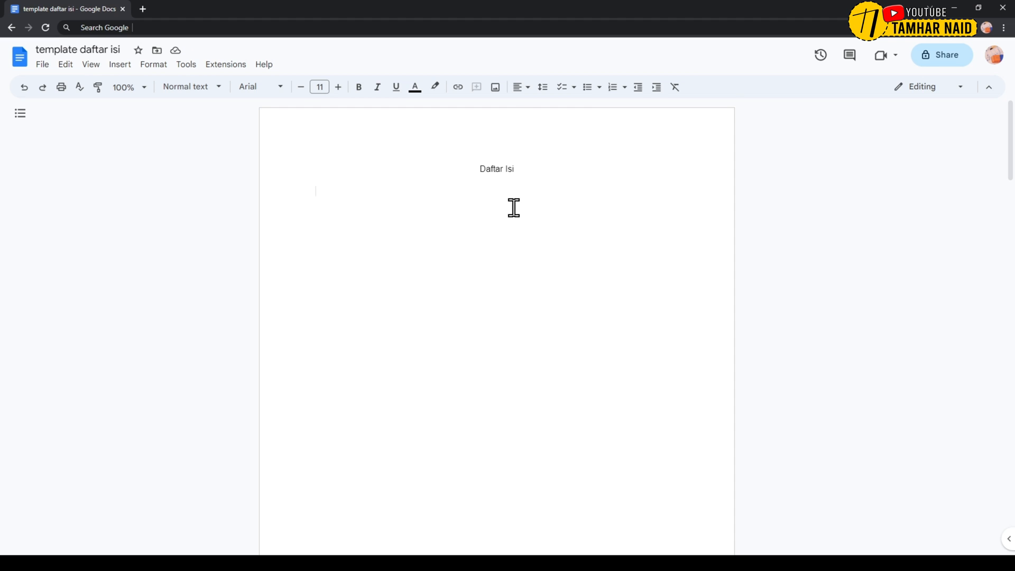
Apply the Heading 1 style to the two-line chapter title "BAB I PENDAHULUAN".
{"action": "scroll", "coordinate": [513, 207], "scroll_direction": "down", "scroll_amount": 5}
{"action": "scroll", "coordinate": [513, 215], "scroll_direction": "down", "scroll_amount": 4}
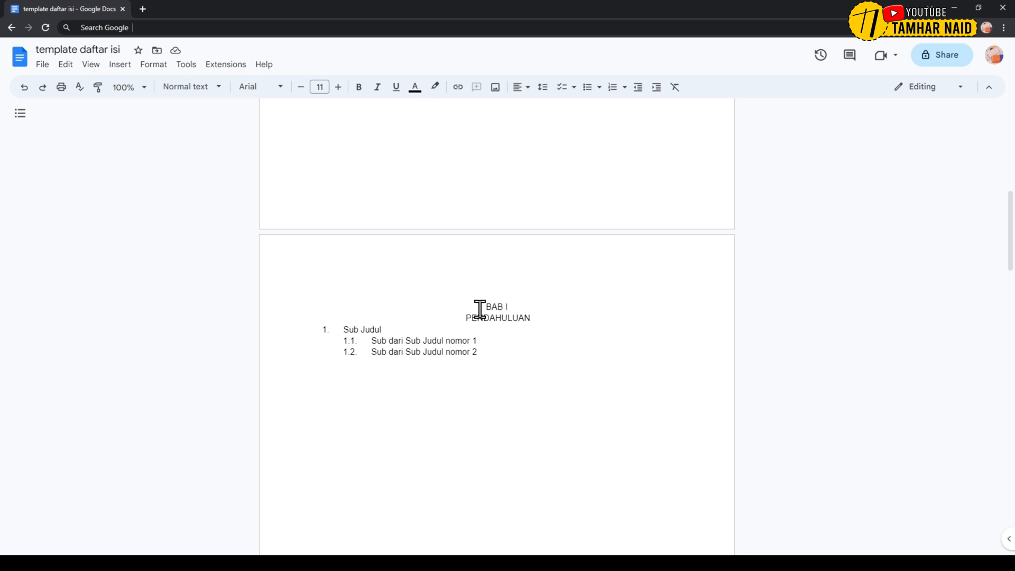
{"action": "left_click_drag", "start_coordinate": [483, 309], "coordinate": [529, 321]}
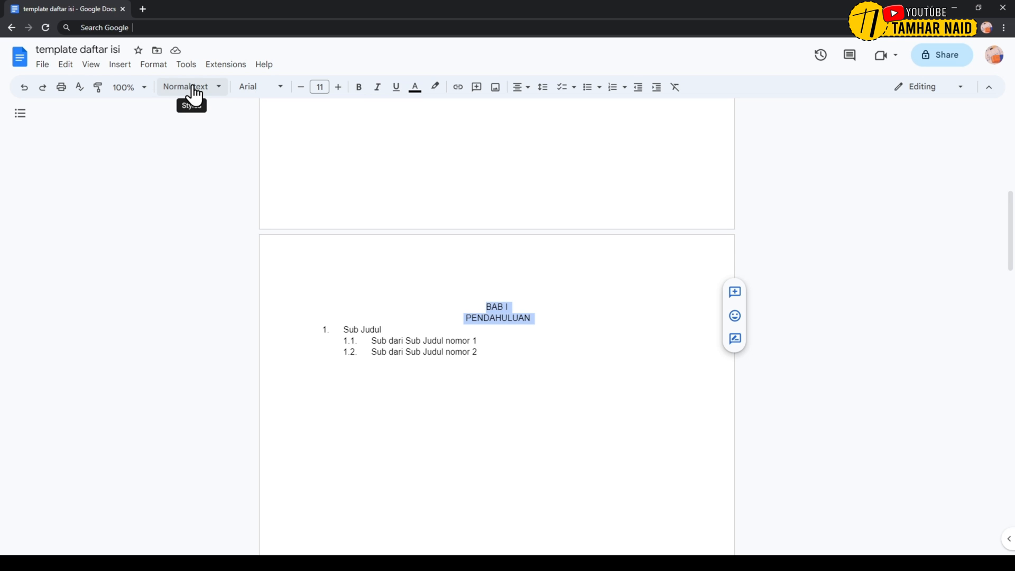
{"action": "left_click", "coordinate": [223, 97]}
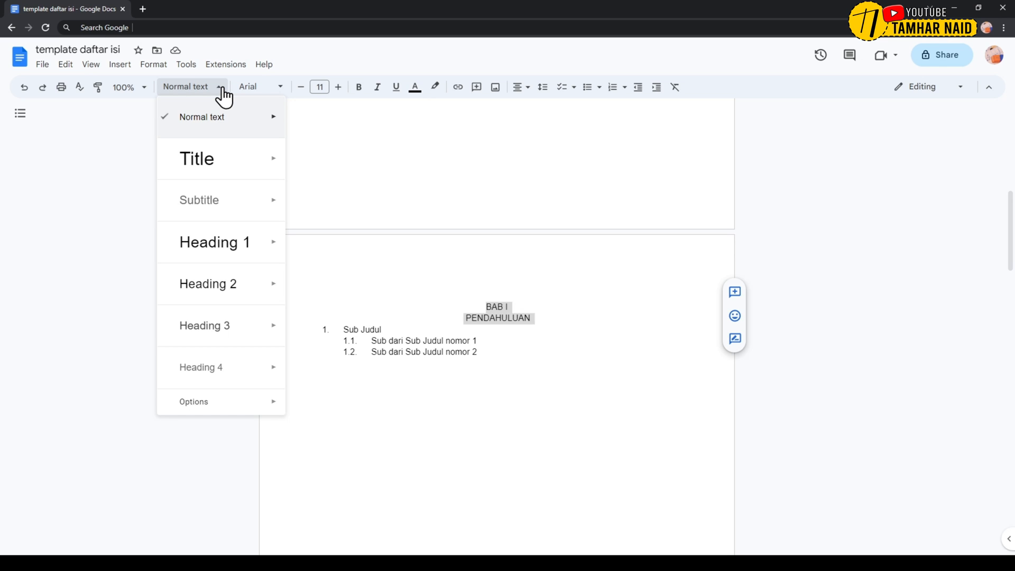
{"action": "left_click", "coordinate": [212, 242]}
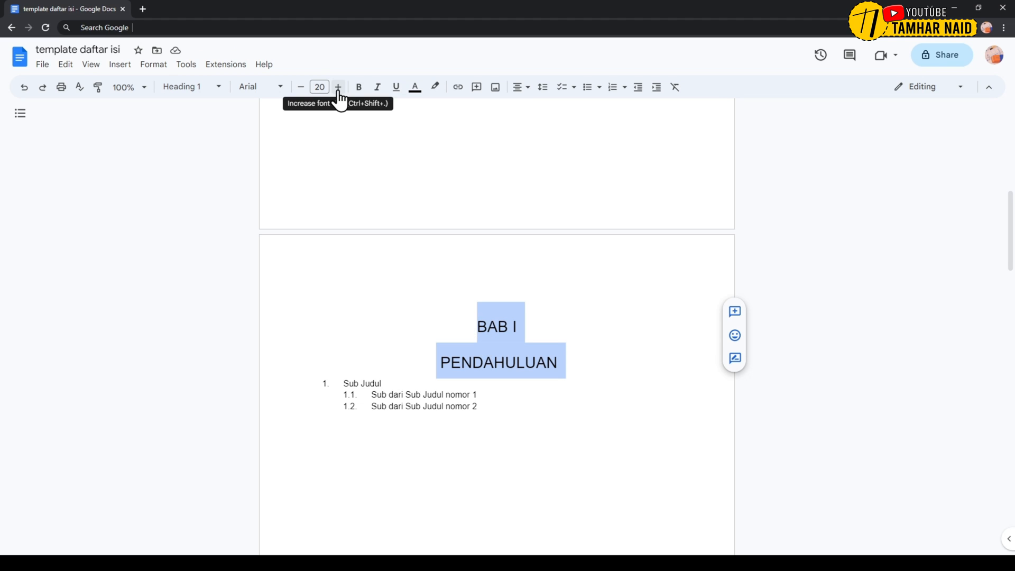
Set the "BAB I PENDAHULUAN" title to font size 15 and remove the space before its paragraphs.
{"action": "left_click", "coordinate": [301, 90]}
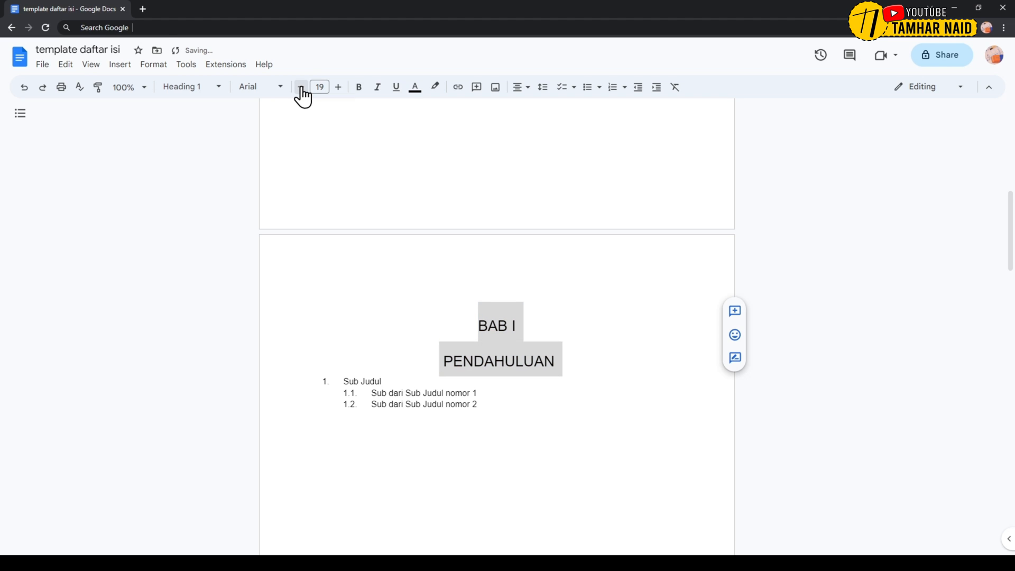
{"action": "left_click", "coordinate": [301, 89]}
{"action": "left_click", "coordinate": [302, 89]}
{"action": "left_click", "coordinate": [302, 89]}
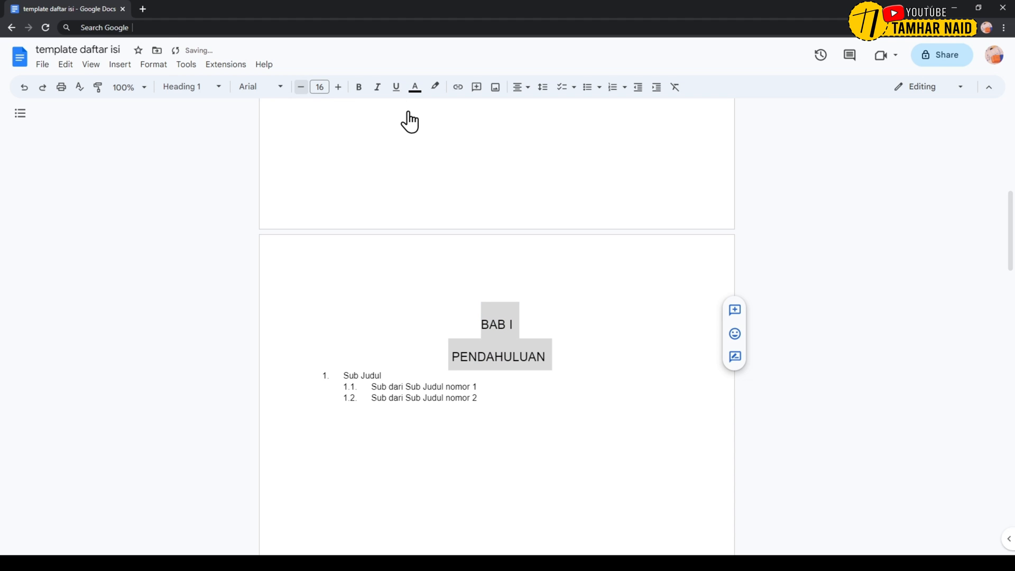
{"action": "left_click", "coordinate": [544, 89]}
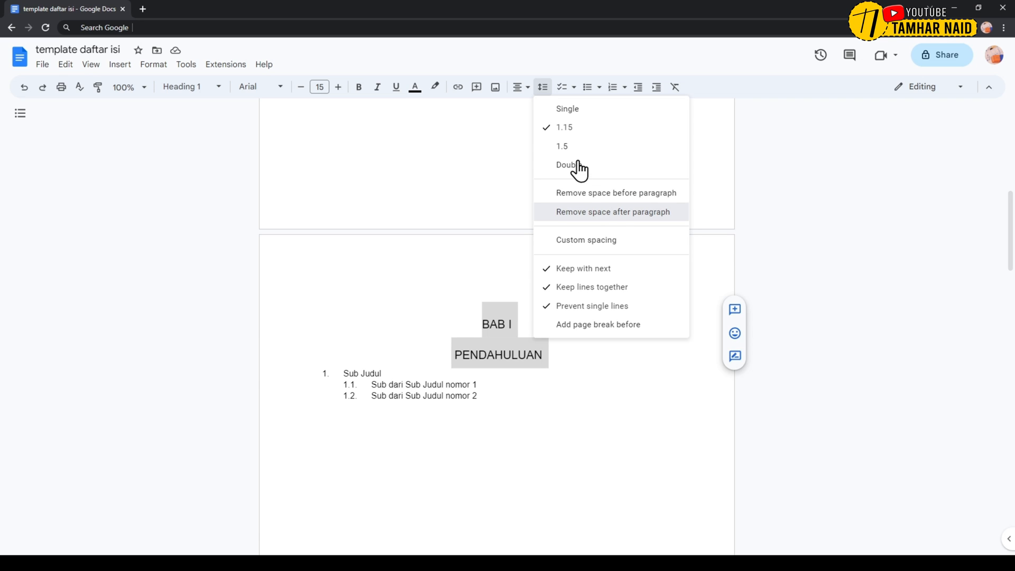
{"action": "left_click", "coordinate": [577, 193]}
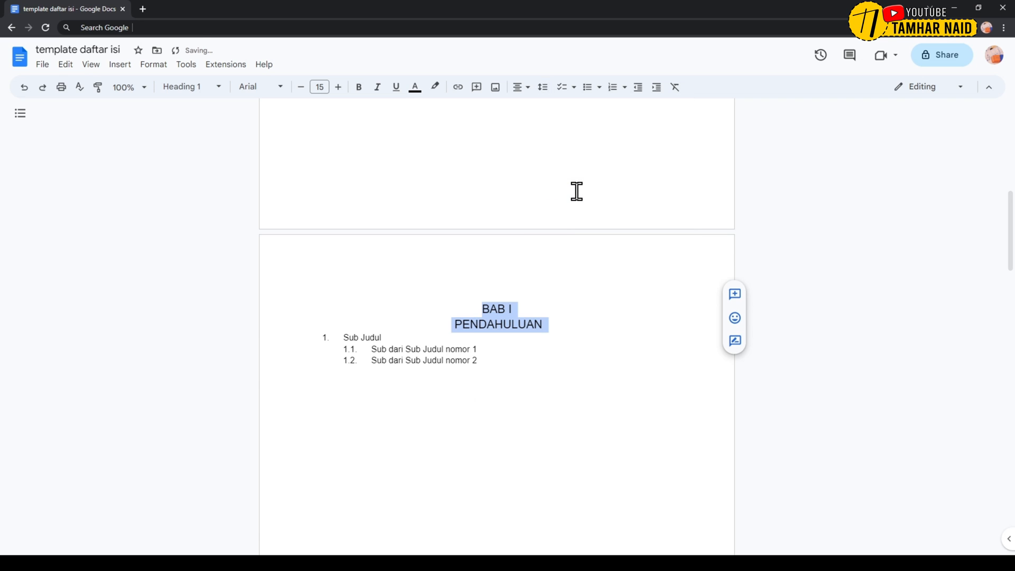
{"action": "left_click", "coordinate": [536, 313]}
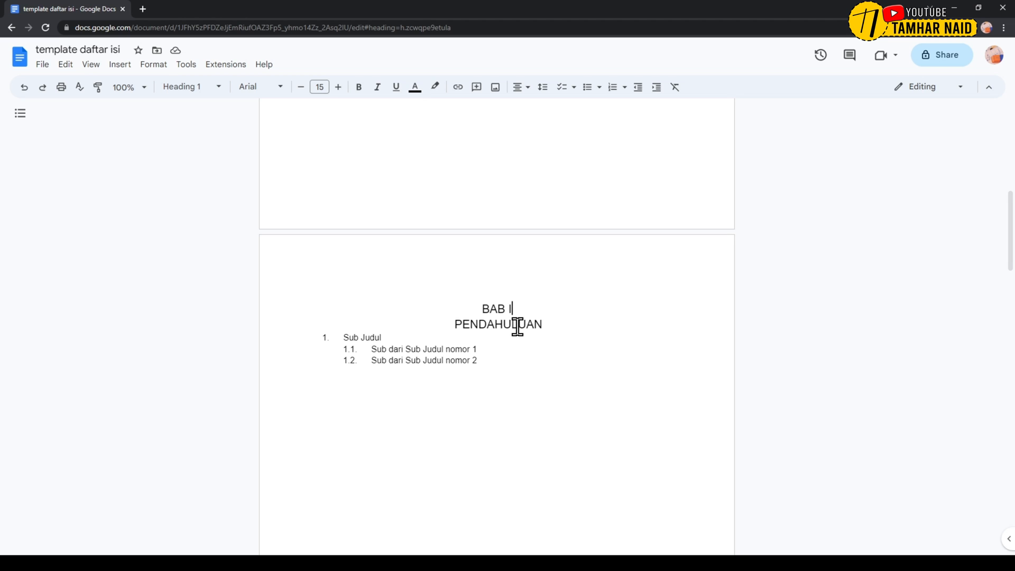
Apply the Heading 2 style to the numbered item "Sub Judul" under BAB I.
{"action": "scroll", "coordinate": [516, 326], "scroll_direction": "down", "scroll_amount": 1}
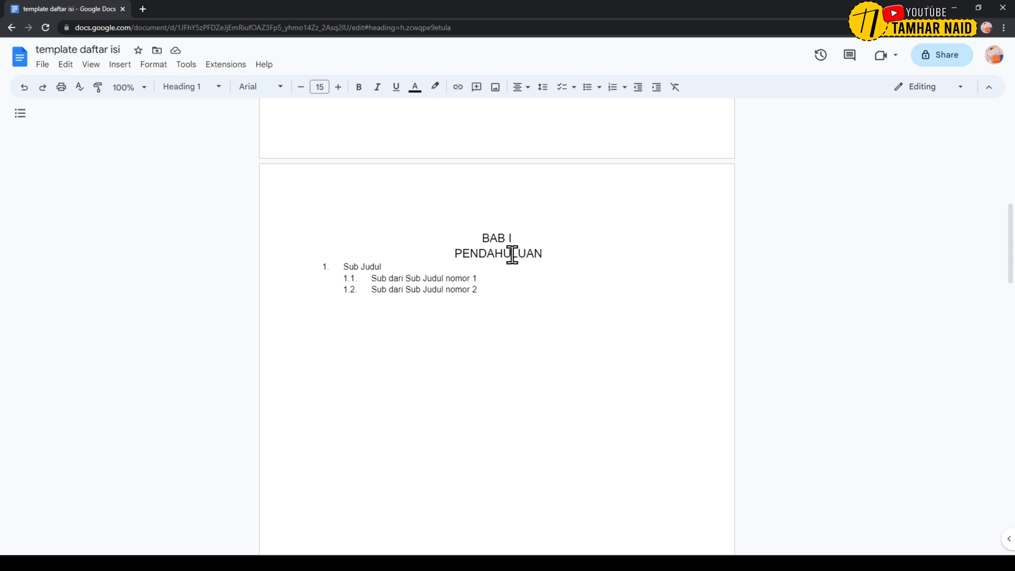
{"action": "left_click", "coordinate": [361, 266]}
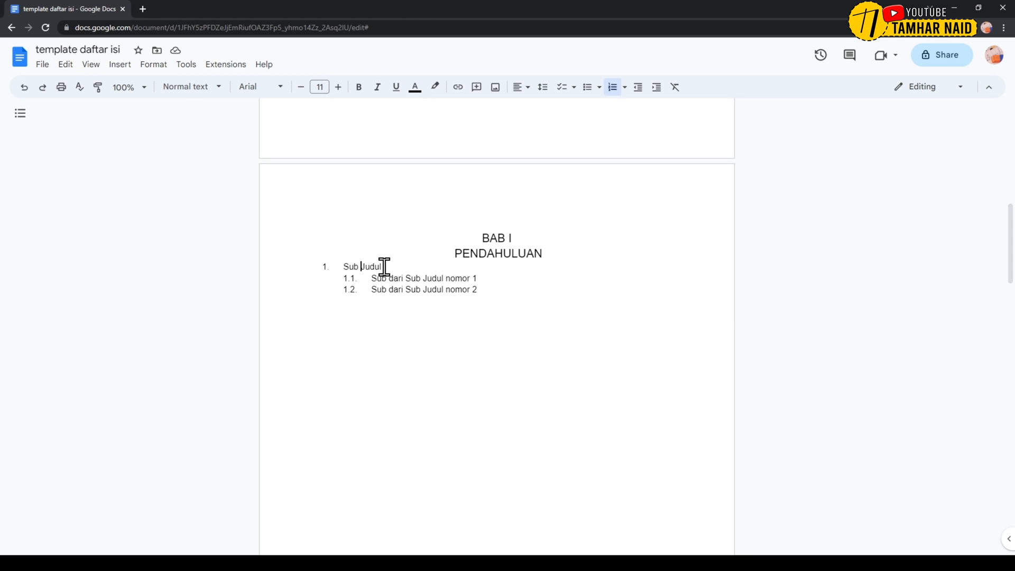
{"action": "left_click_drag", "start_coordinate": [384, 266], "coordinate": [334, 266]}
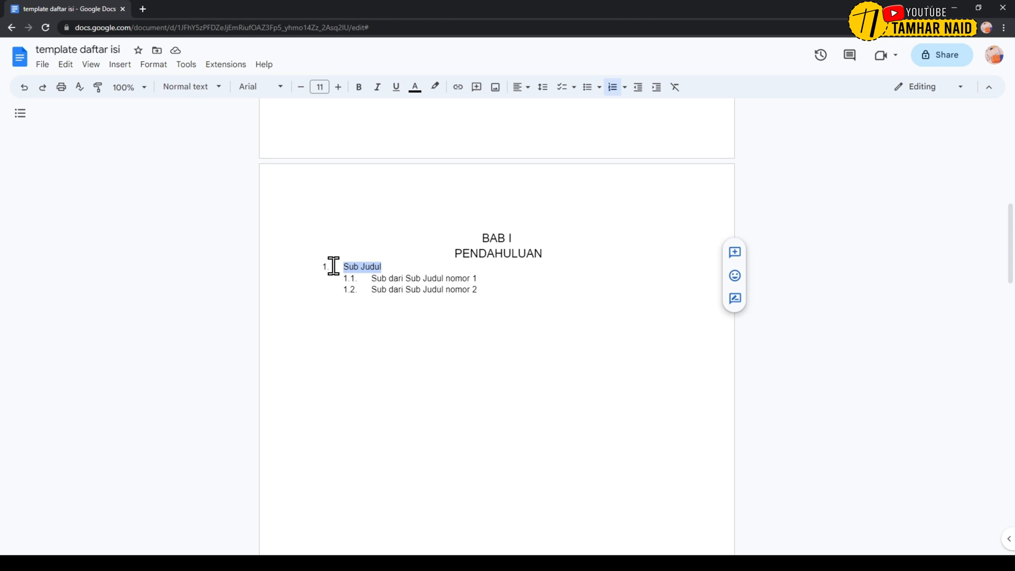
{"action": "left_click", "coordinate": [204, 88]}
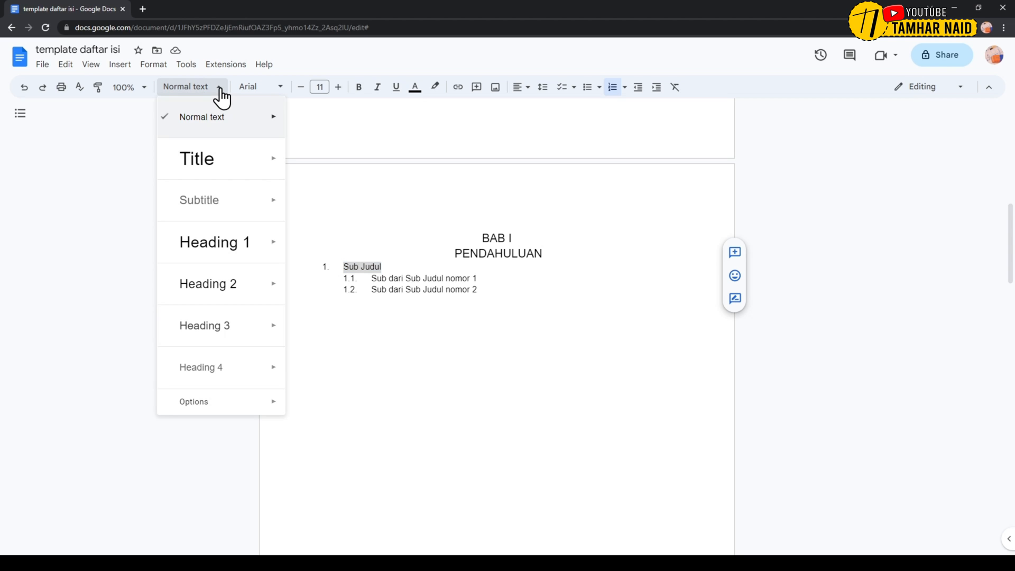
{"action": "left_click", "coordinate": [224, 285]}
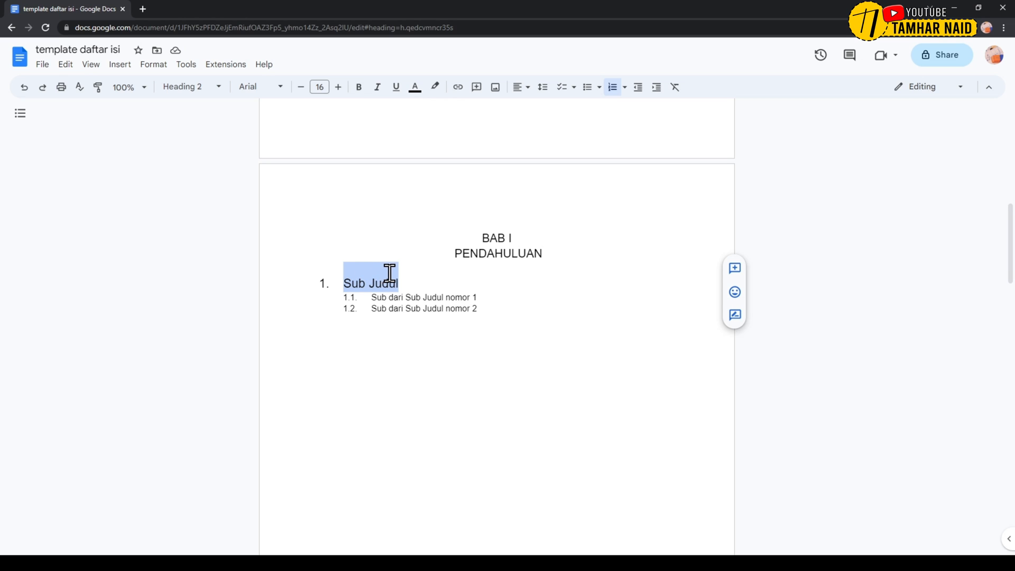
Remove the space before the "Sub Judul" list item in BAB I, keeping its font size at 16.
{"action": "left_click", "coordinate": [543, 88]}
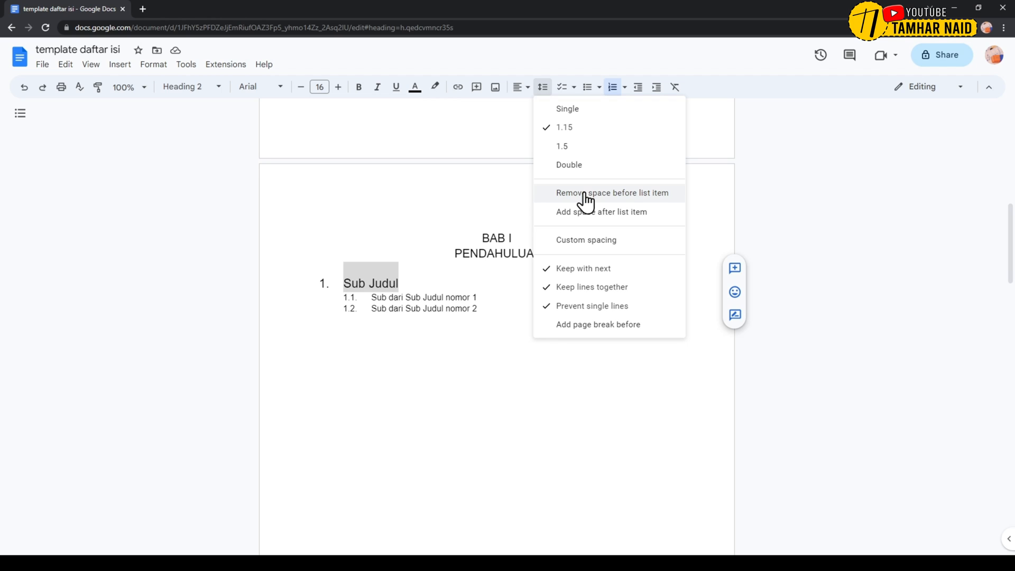
{"action": "left_click", "coordinate": [602, 197]}
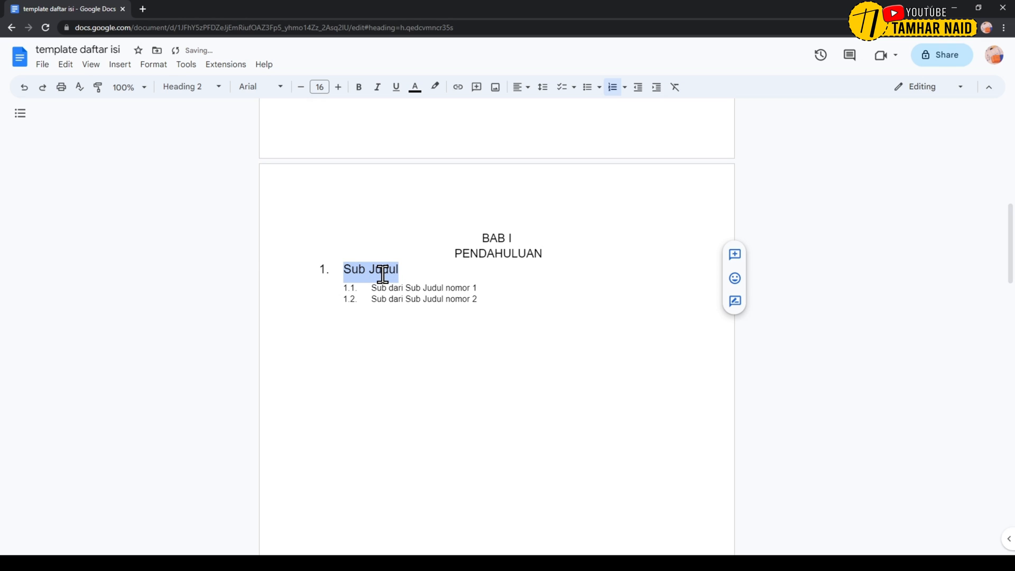
{"action": "left_click", "coordinate": [301, 87]}
{"action": "left_click", "coordinate": [338, 88]}
Apply the Heading 3 style to items 1.1 and 1.2, "Sub dari Sub Judul nomor 1" and "Sub dari Sub Judul nomor 2".
{"action": "left_click", "coordinate": [453, 295]}
{"action": "left_click_drag", "start_coordinate": [475, 299], "coordinate": [363, 287]}
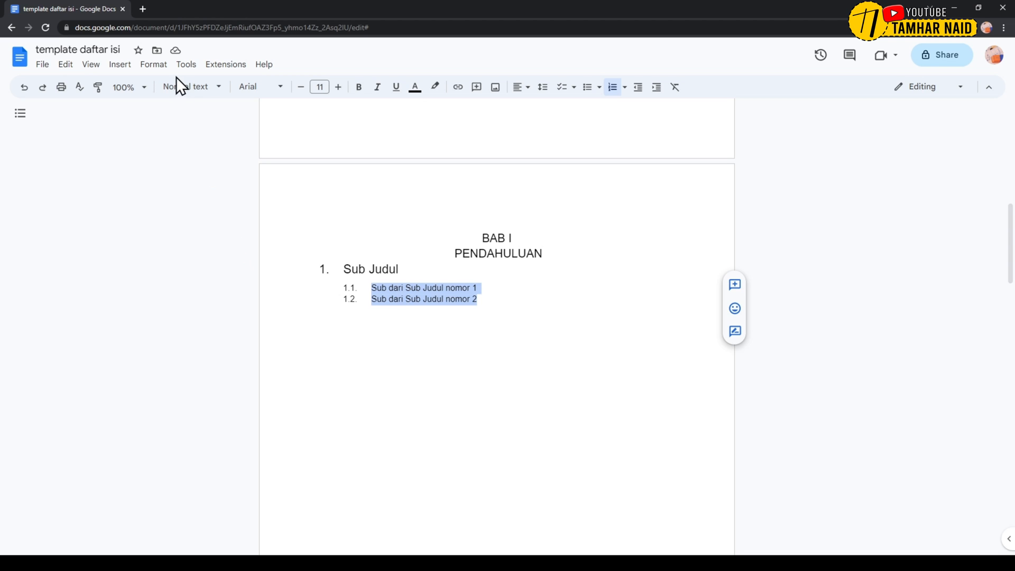
{"action": "left_click", "coordinate": [217, 95]}
{"action": "mouse_move", "coordinate": [200, 333]}
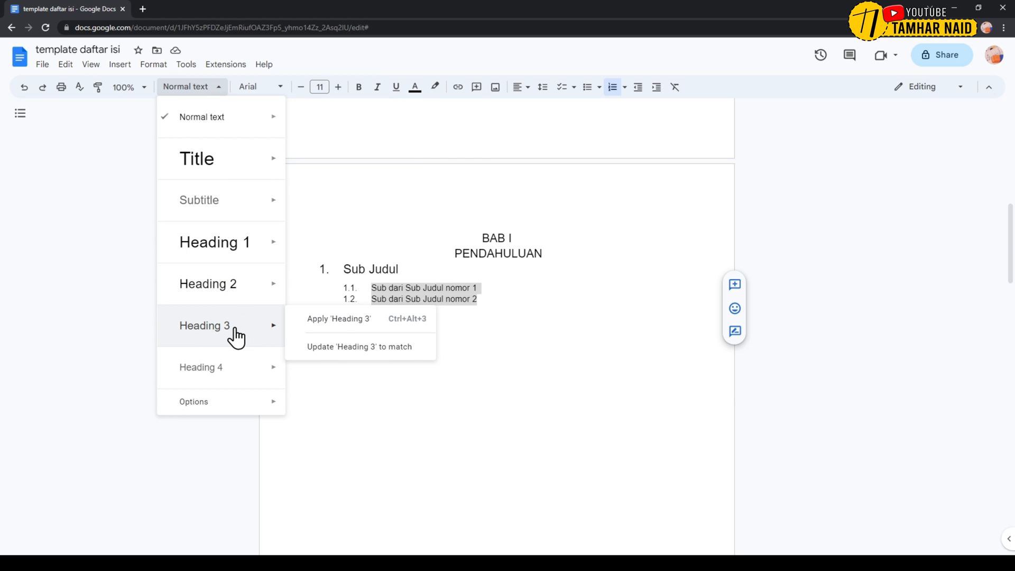
{"action": "left_click", "coordinate": [338, 318]}
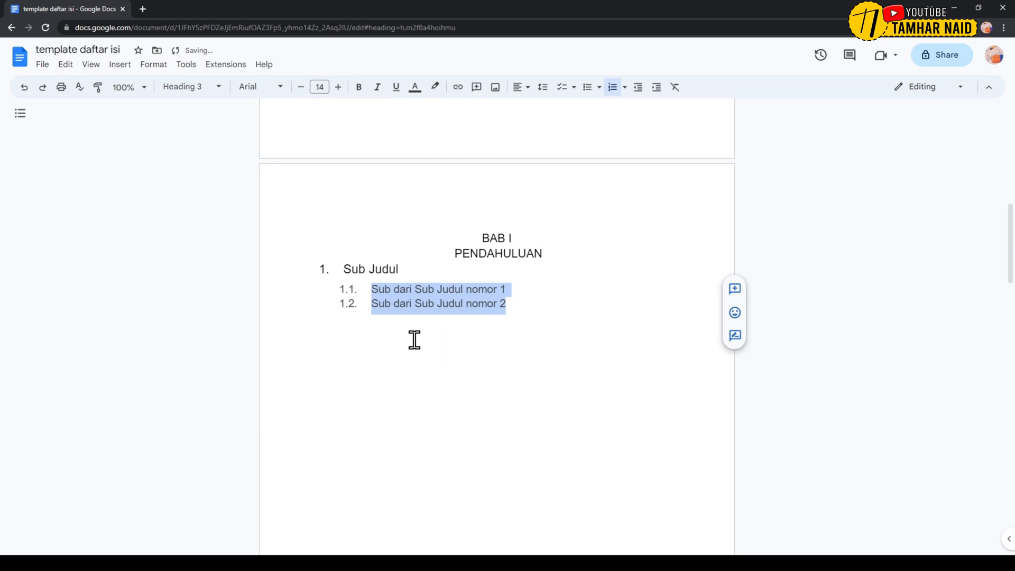
{"action": "left_click", "coordinate": [493, 236]}
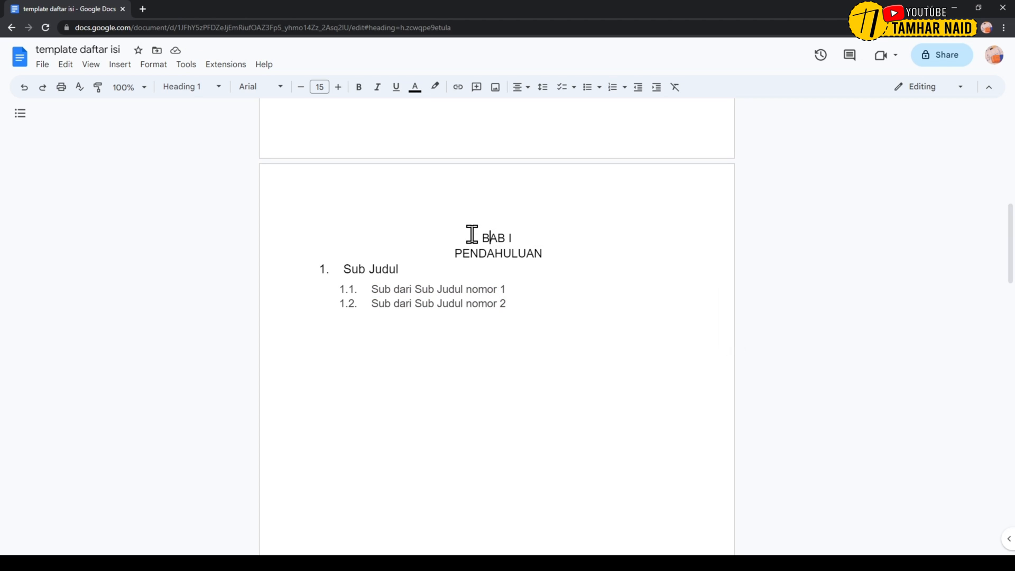
{"action": "left_click", "coordinate": [474, 234]}
{"action": "left_click_drag", "start_coordinate": [474, 235], "coordinate": [556, 249]}
{"action": "left_click_drag", "start_coordinate": [345, 269], "coordinate": [457, 293]}
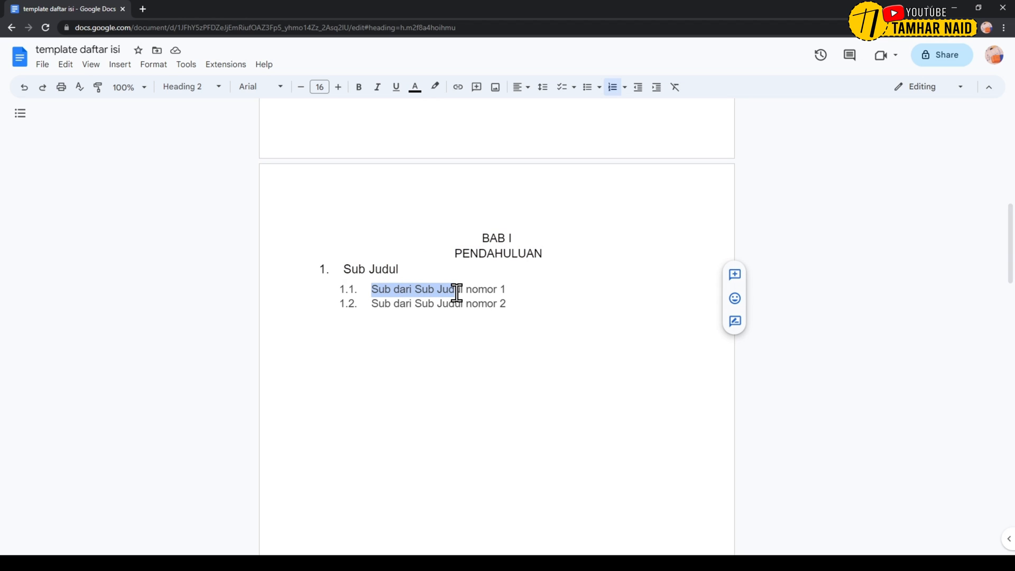
{"action": "left_click", "coordinate": [476, 315]}
{"action": "left_click", "coordinate": [501, 290]}
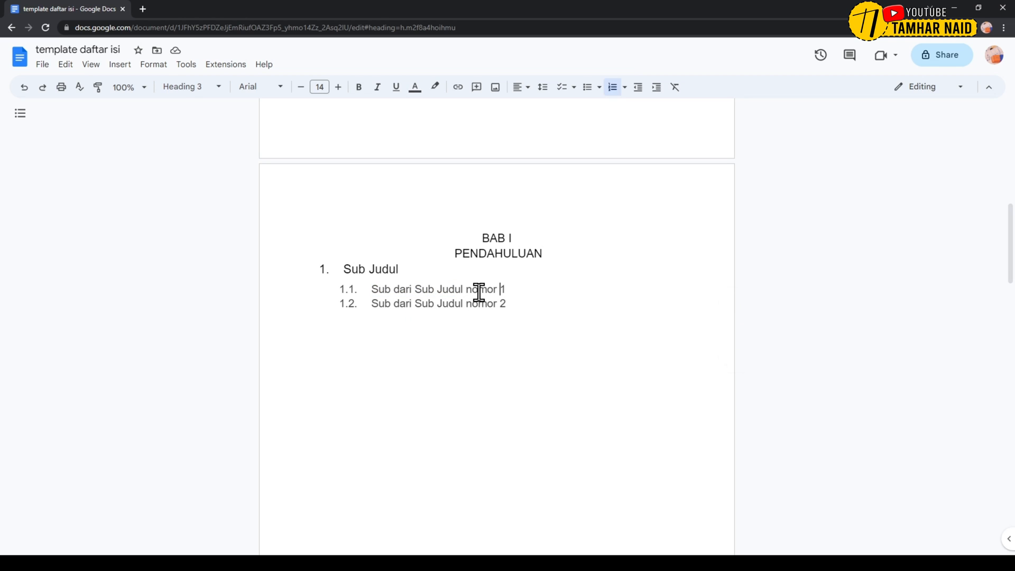
Apply the Heading 1 style to the "BAB II TINJAUAN PUSTAKA" chapter title.
{"action": "scroll", "coordinate": [521, 312], "scroll_direction": "down", "scroll_amount": 8}
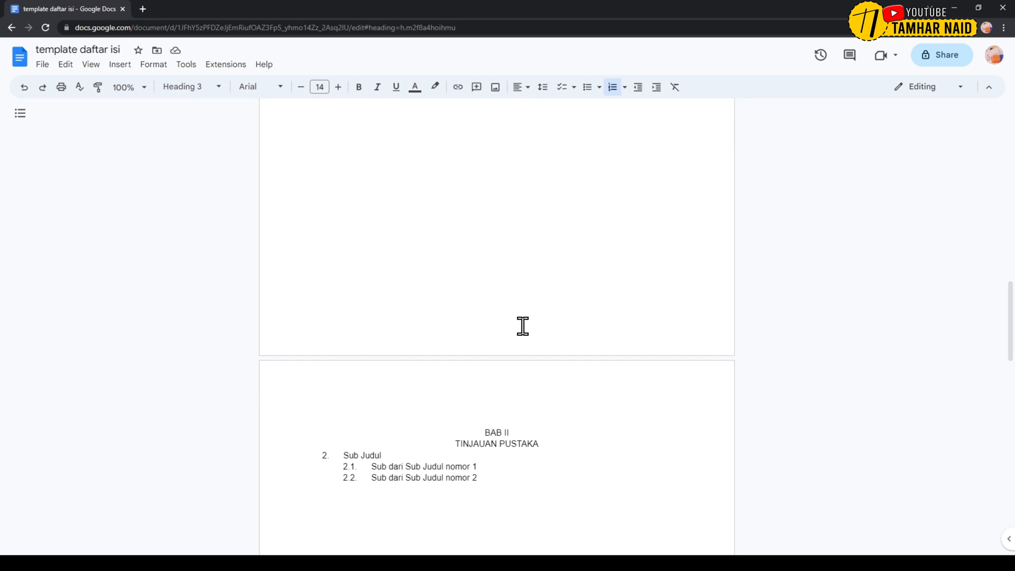
{"action": "scroll", "coordinate": [523, 326], "scroll_direction": "down", "scroll_amount": 3}
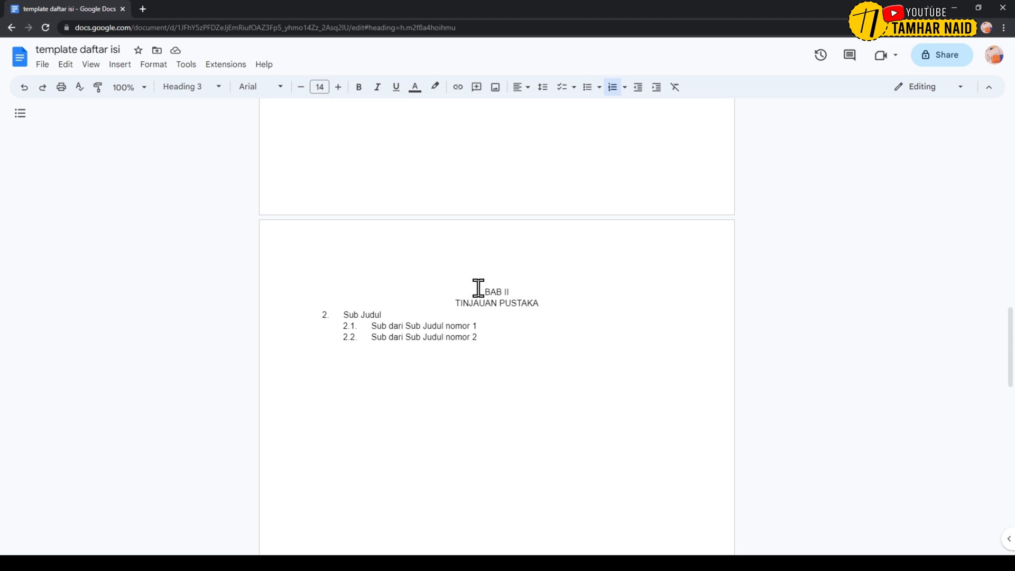
{"action": "left_click_drag", "start_coordinate": [480, 290], "coordinate": [541, 301]}
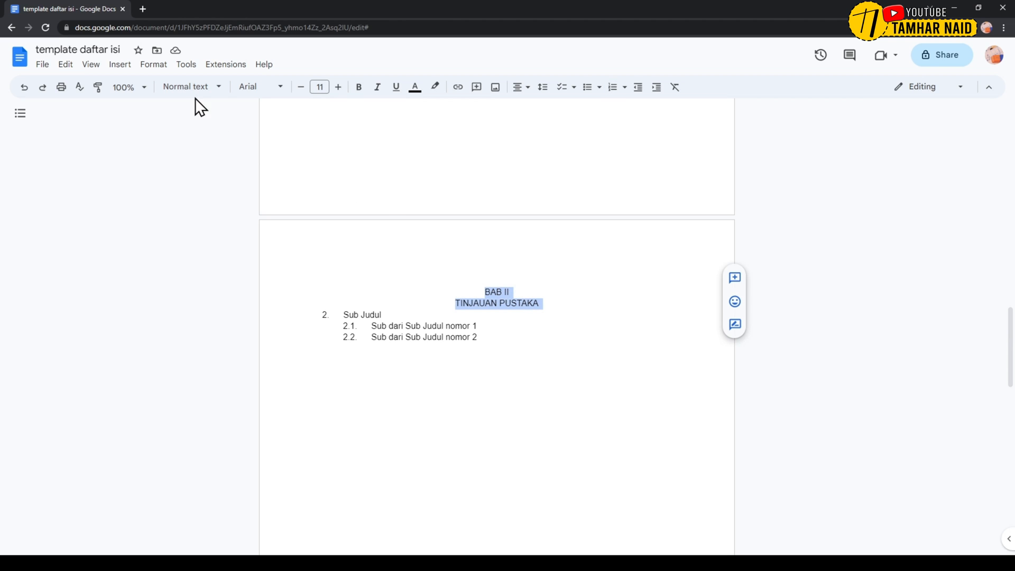
{"action": "left_click", "coordinate": [186, 88]}
{"action": "mouse_move", "coordinate": [204, 175]}
{"action": "left_click", "coordinate": [213, 249]}
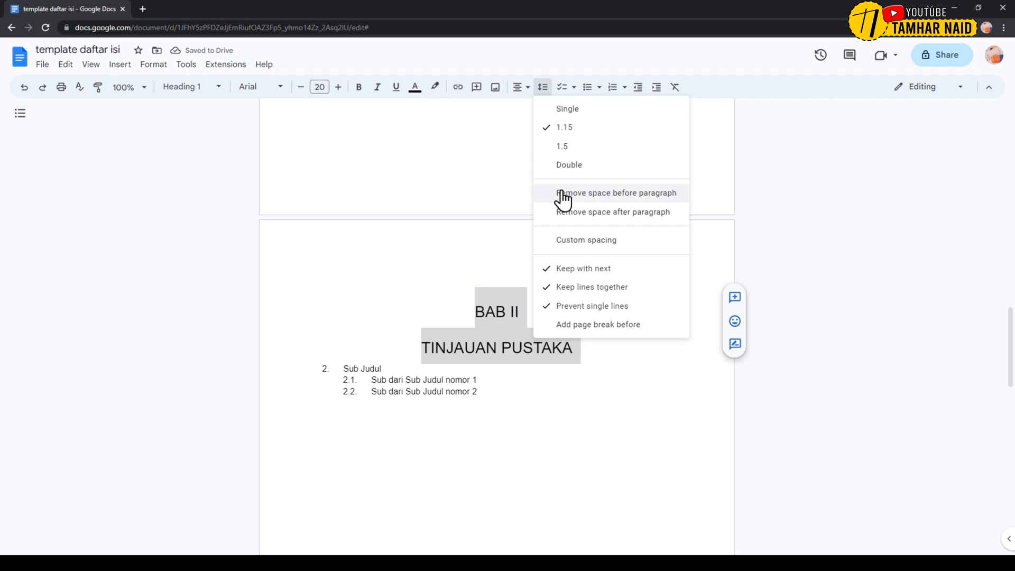
Remove the space before and after the paragraphs of the "BAB II TINJAUAN PUSTAKA" title.
{"action": "left_click", "coordinate": [561, 193]}
{"action": "left_click", "coordinate": [544, 91]}
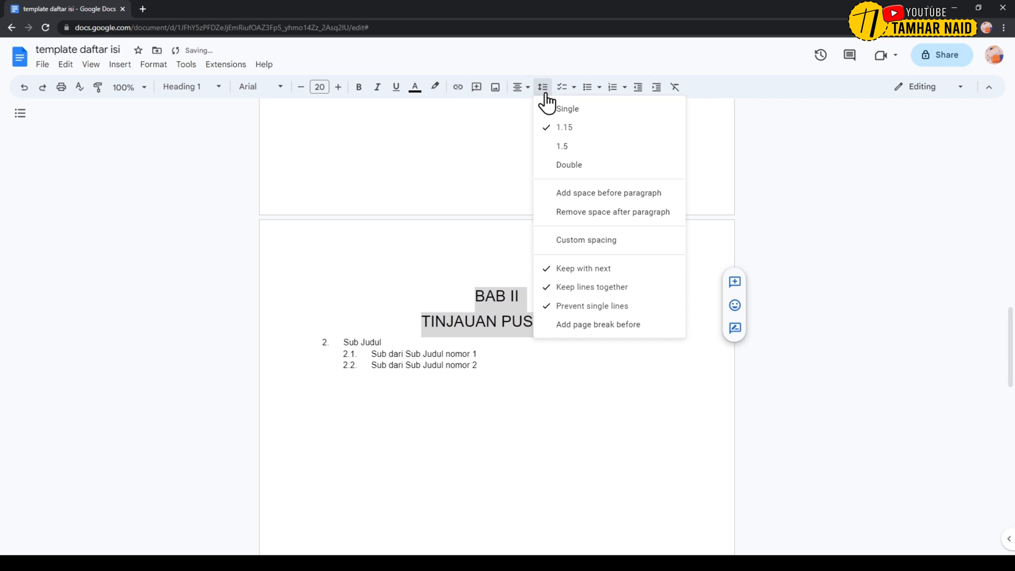
{"action": "left_click", "coordinate": [565, 212]}
Apply the Heading 2 style to item 2, "Sub Judul", under BAB II and remove the space before that list item.
{"action": "left_click", "coordinate": [381, 337]}
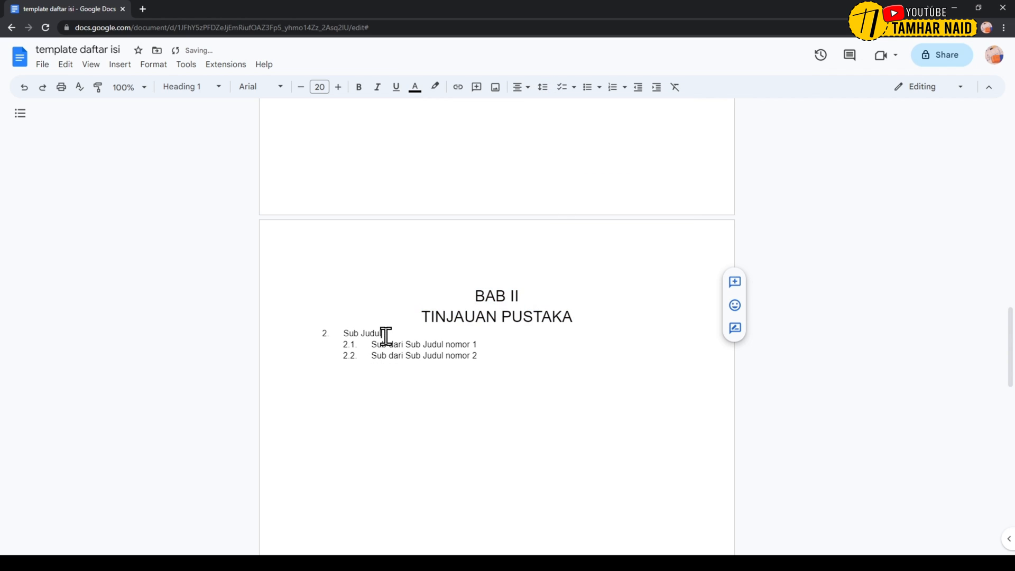
{"action": "left_click_drag", "start_coordinate": [391, 336], "coordinate": [320, 334]}
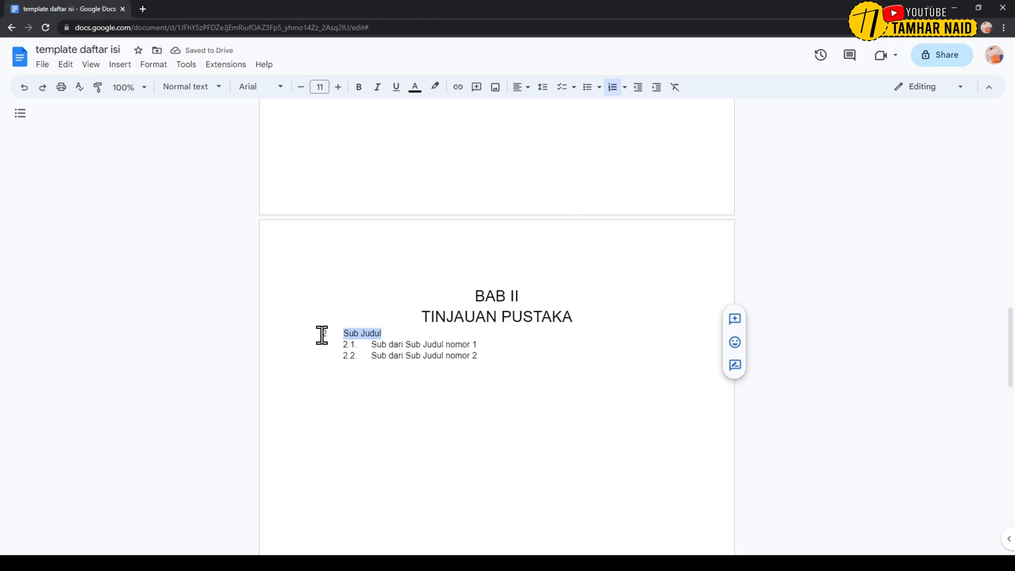
{"action": "left_click", "coordinate": [184, 89]}
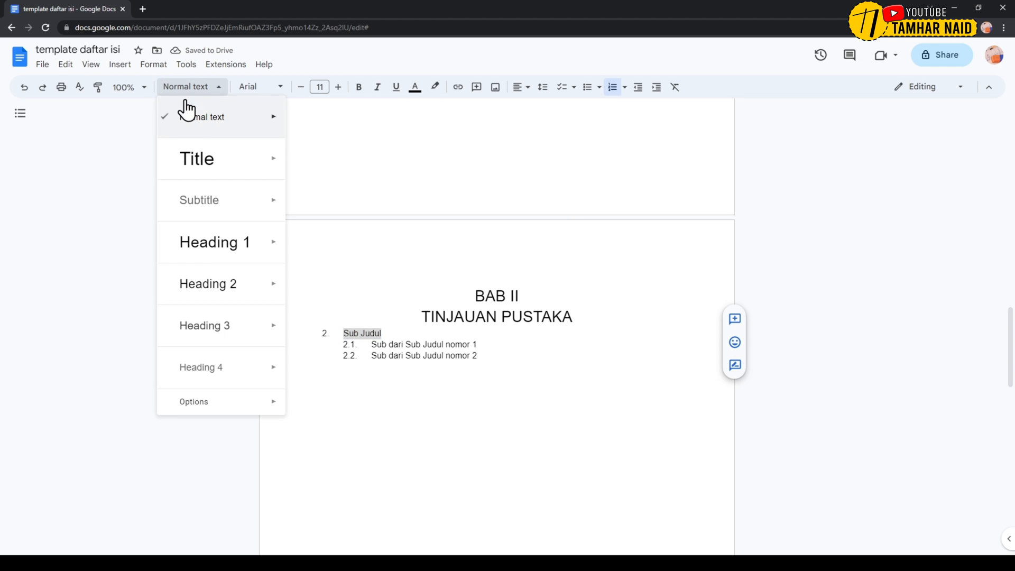
{"action": "left_click", "coordinate": [216, 291]}
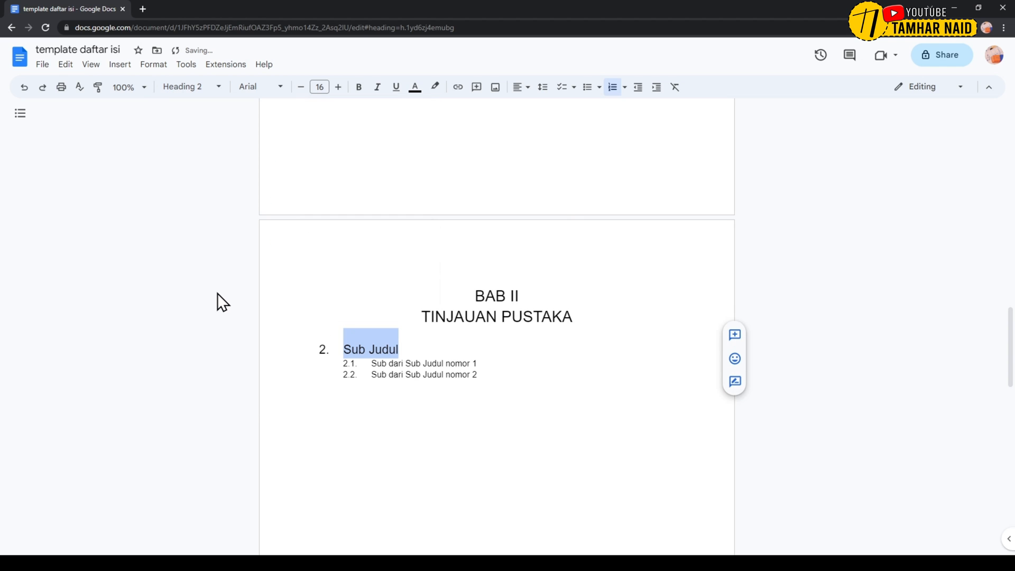
{"action": "left_click", "coordinate": [543, 88]}
{"action": "left_click", "coordinate": [576, 199]}
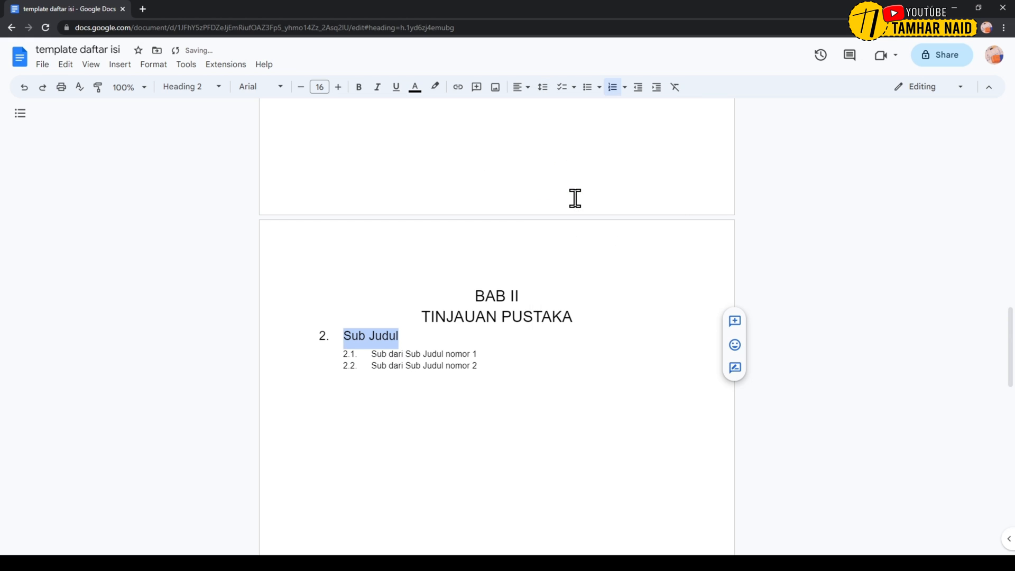
Apply the Heading 3 style to items 2.1 and 2.2, "Sub dari Sub Judul nomor 1" and "Sub dari Sub Judul nomor 2".
{"action": "left_click", "coordinate": [460, 374]}
{"action": "left_click_drag", "start_coordinate": [487, 363], "coordinate": [333, 349]}
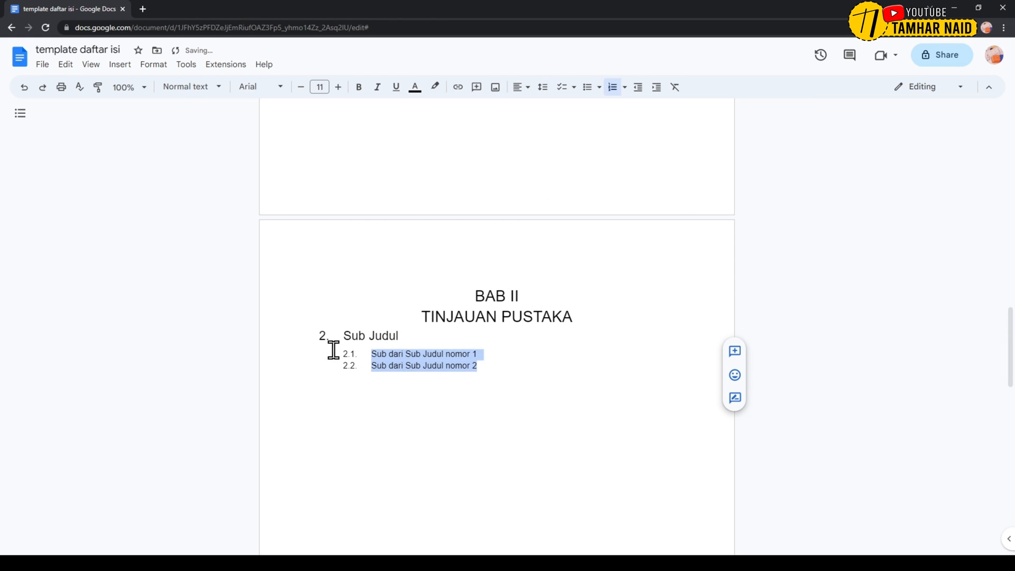
{"action": "left_click", "coordinate": [184, 87]}
{"action": "mouse_move", "coordinate": [220, 305]}
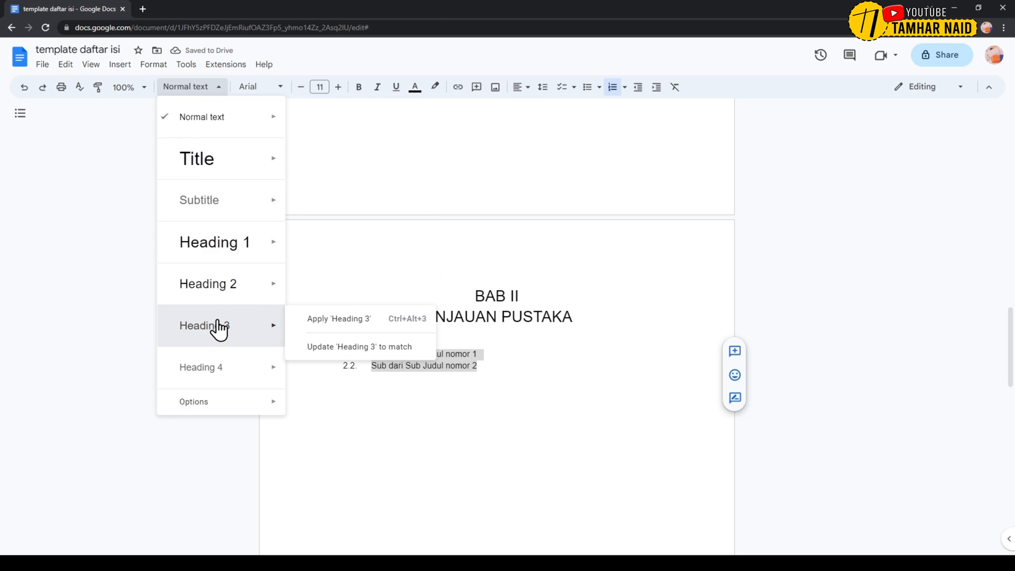
{"action": "left_click", "coordinate": [217, 326]}
Apply the Heading 1 style to the "BAB III METODOLOGI PENELITIAN" chapter title.
{"action": "scroll", "coordinate": [497, 380], "scroll_direction": "down", "scroll_amount": 10}
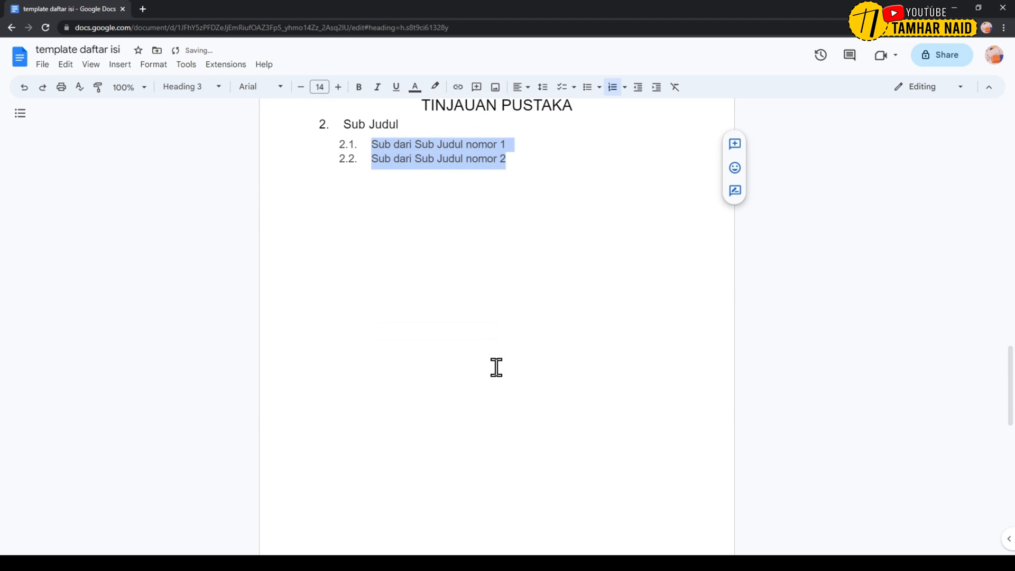
{"action": "left_click_drag", "start_coordinate": [565, 287], "coordinate": [465, 279]}
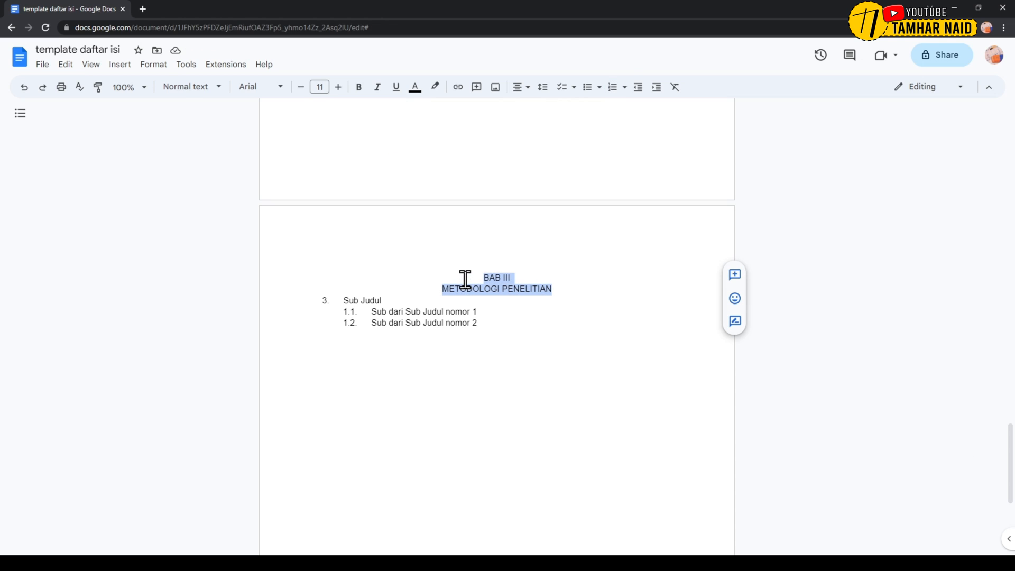
{"action": "left_click", "coordinate": [194, 89]}
{"action": "left_click", "coordinate": [215, 262]}
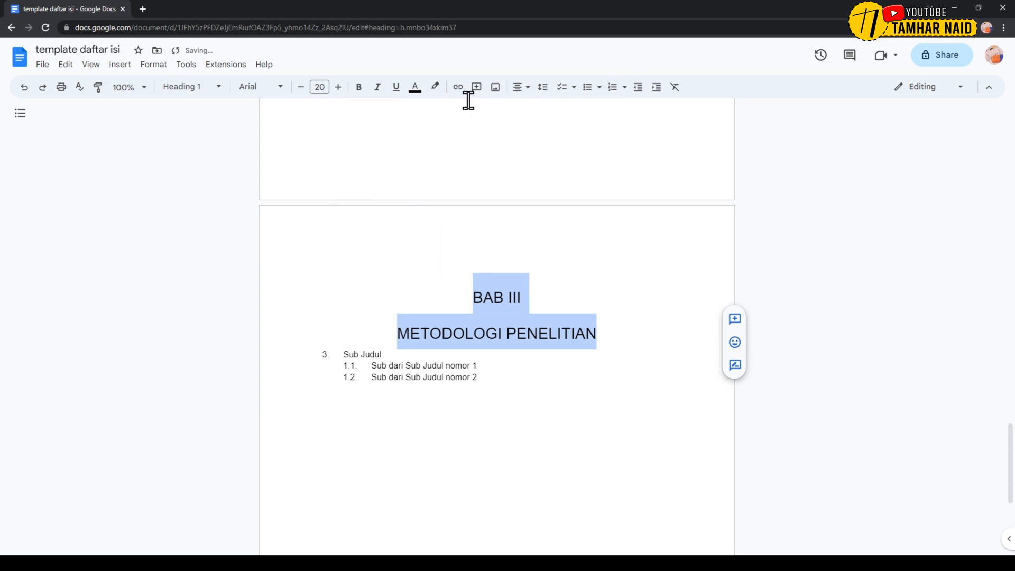
Remove the space after and before the paragraphs of the "BAB III METODOLOGI PENELITIAN" title.
{"action": "left_click", "coordinate": [543, 87]}
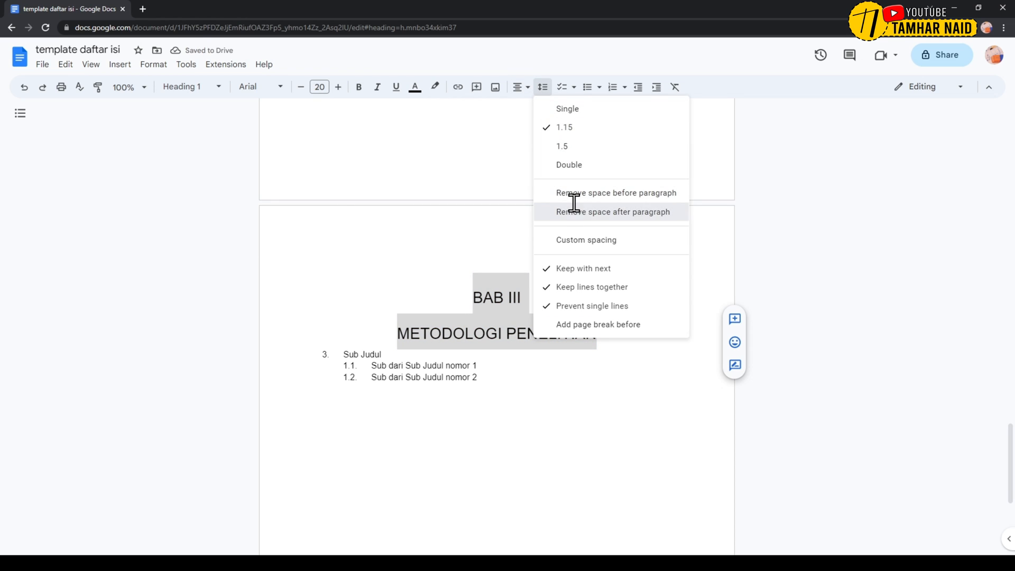
{"action": "left_click", "coordinate": [573, 211]}
{"action": "left_click", "coordinate": [542, 87]}
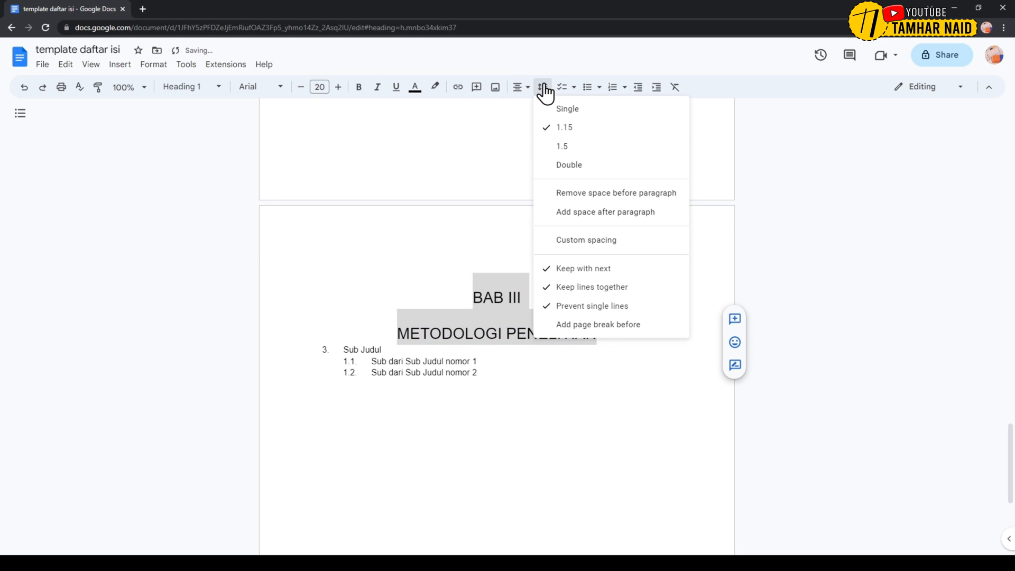
{"action": "left_click", "coordinate": [592, 195]}
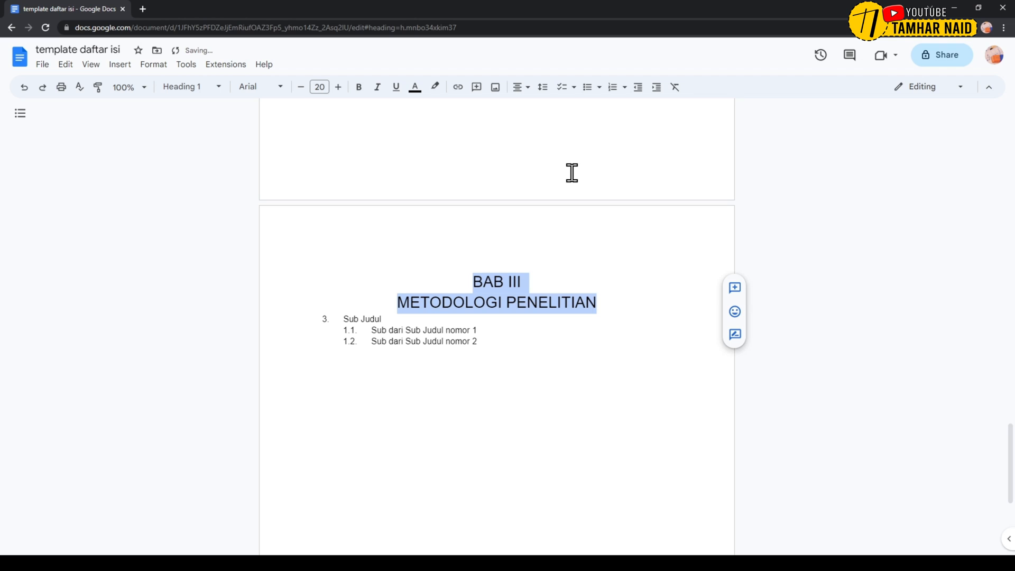
Apply the Heading 2 style to item 3, "Sub Judul", under BAB III and remove the space before that list item.
{"action": "left_click_drag", "start_coordinate": [382, 319], "coordinate": [344, 319]}
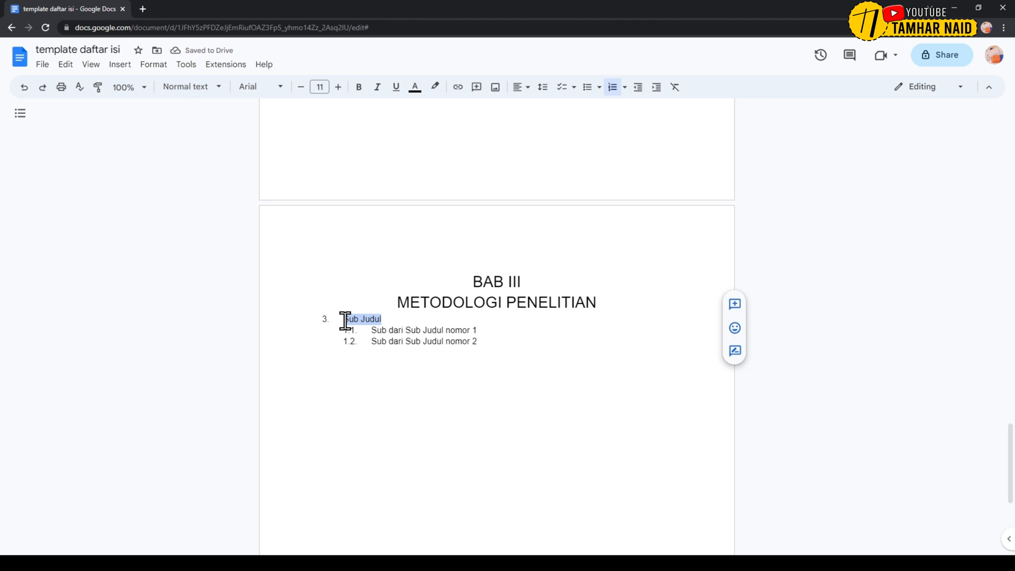
{"action": "left_click", "coordinate": [167, 90]}
{"action": "left_click", "coordinate": [214, 283]}
{"action": "left_click", "coordinate": [543, 87]}
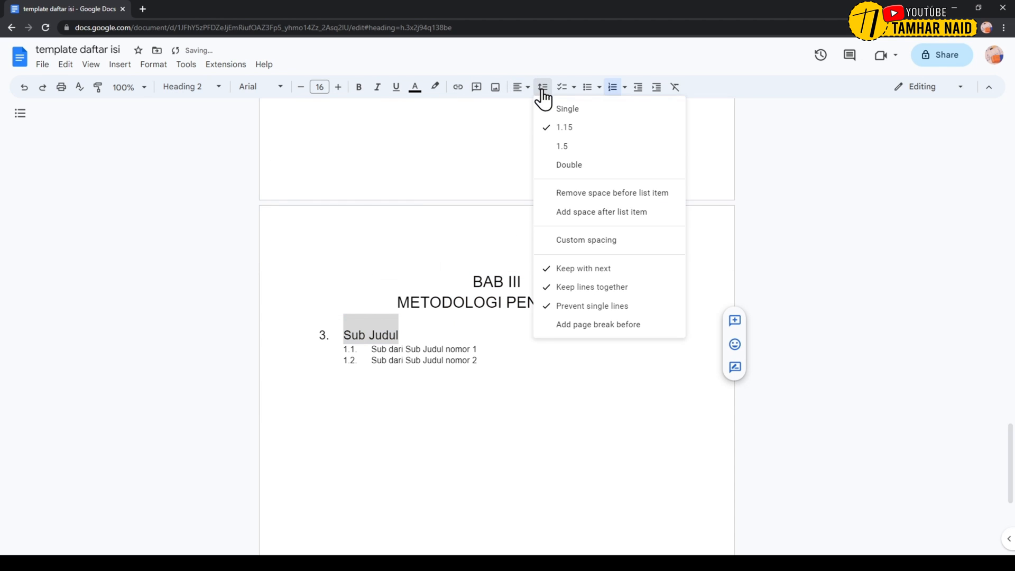
{"action": "left_click", "coordinate": [573, 197]}
Apply the Heading 3 style to the two "Sub dari Sub Judul" items under BAB III.
{"action": "left_click", "coordinate": [513, 356]}
{"action": "left_click_drag", "start_coordinate": [513, 356], "coordinate": [350, 341]}
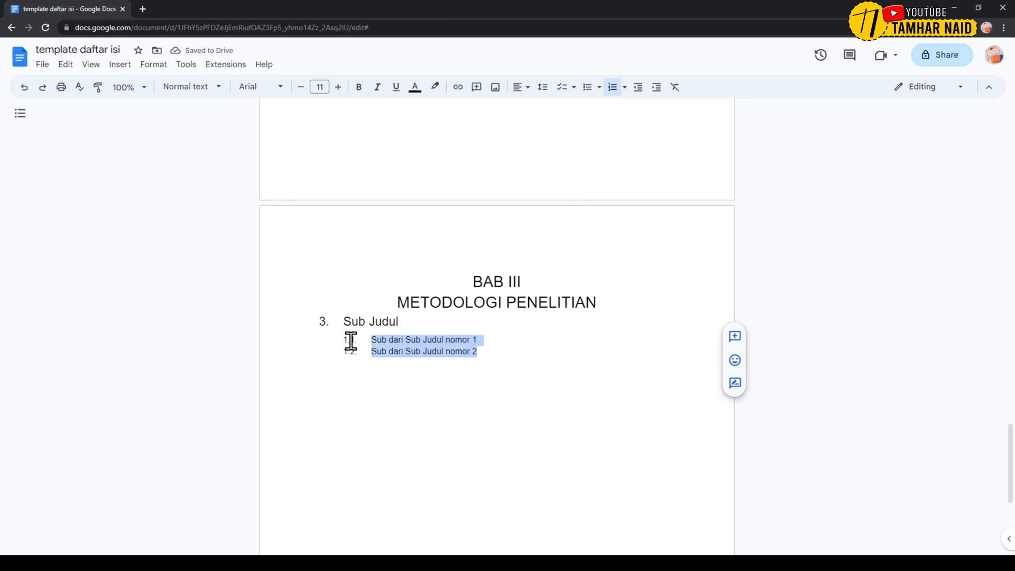
{"action": "left_click", "coordinate": [182, 87]}
{"action": "left_click", "coordinate": [209, 327]}
{"action": "left_click", "coordinate": [526, 337]}
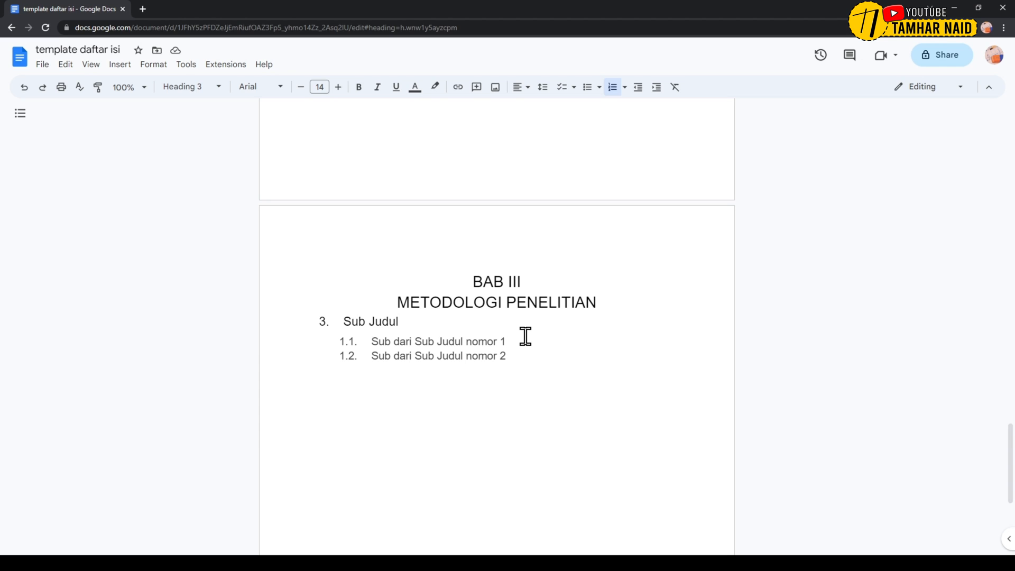
{"action": "left_click", "coordinate": [382, 322]}
{"action": "left_click", "coordinate": [417, 345]}
Add the unnumbered body text "Terima kasih sudah menonton video ini" below item 2.1 in BAB II.
{"action": "scroll", "coordinate": [484, 308], "scroll_direction": "up", "scroll_amount": 15}
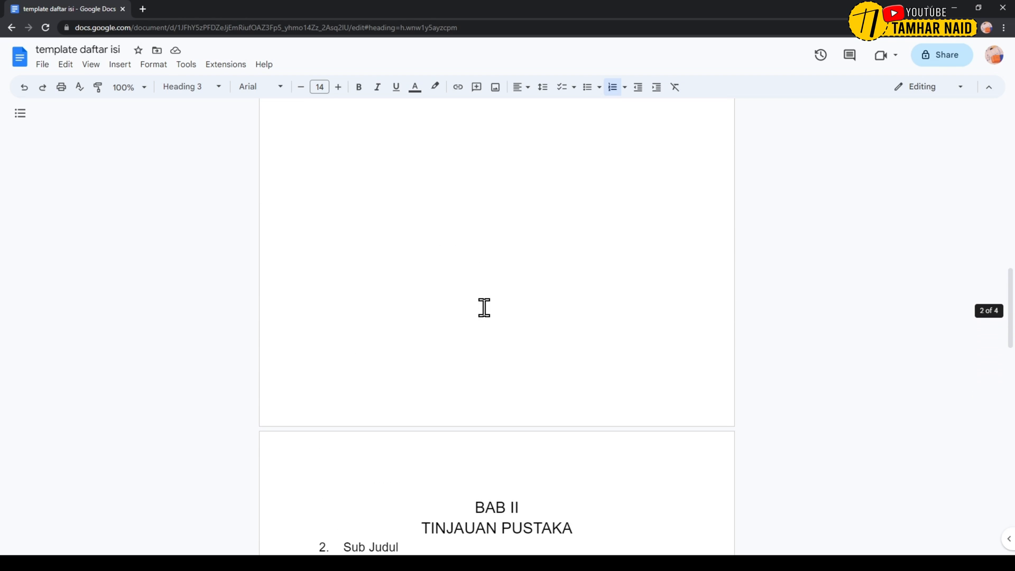
{"action": "scroll", "coordinate": [485, 308], "scroll_direction": "up", "scroll_amount": 3}
{"action": "scroll", "coordinate": [485, 308], "scroll_direction": "down", "scroll_amount": 9}
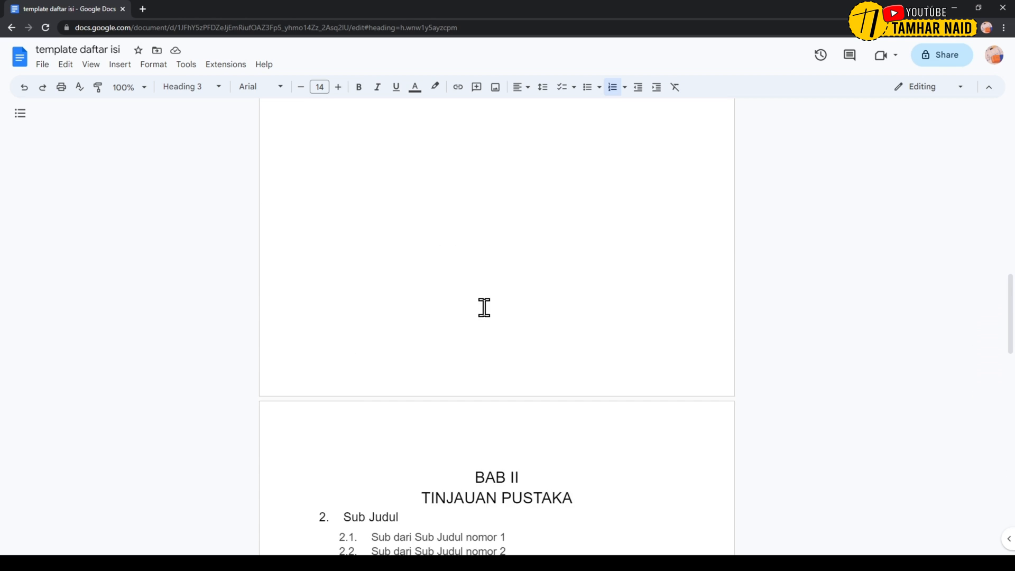
{"action": "left_click", "coordinate": [517, 211]}
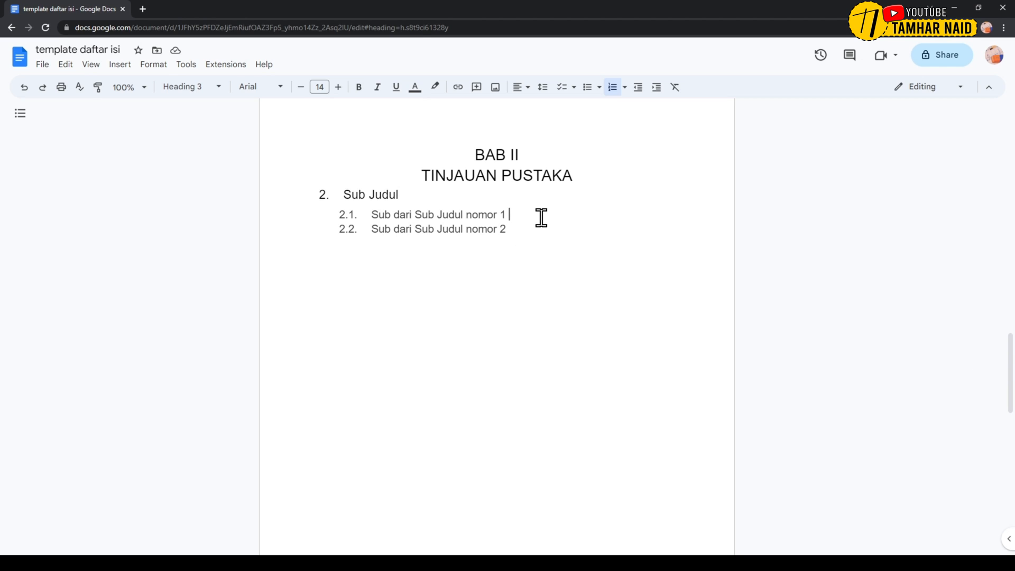
{"action": "key", "text": "Return"}
{"action": "key", "text": "BackSpace"}
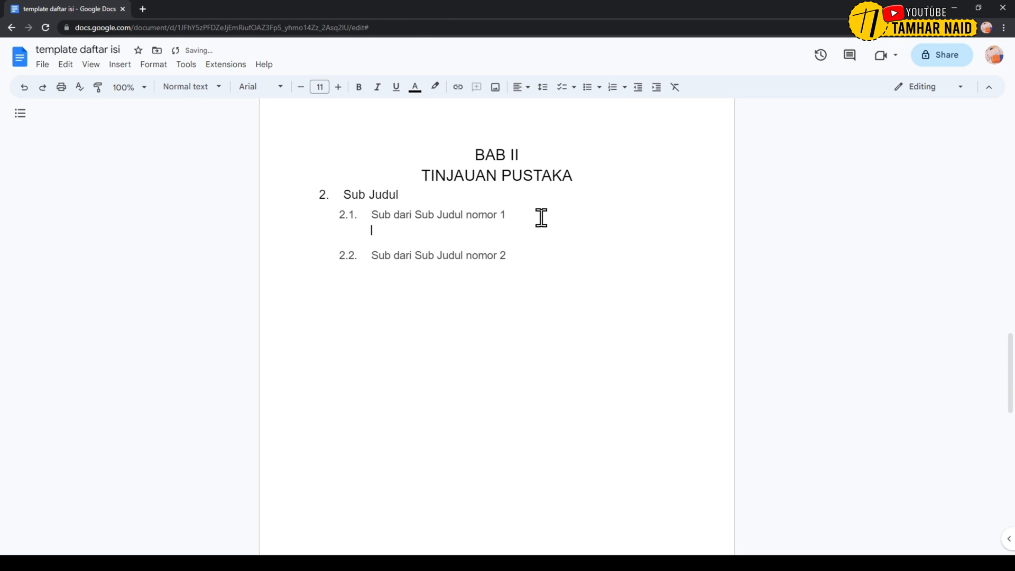
{"action": "type", "text": "Terima kasih sudah men"}
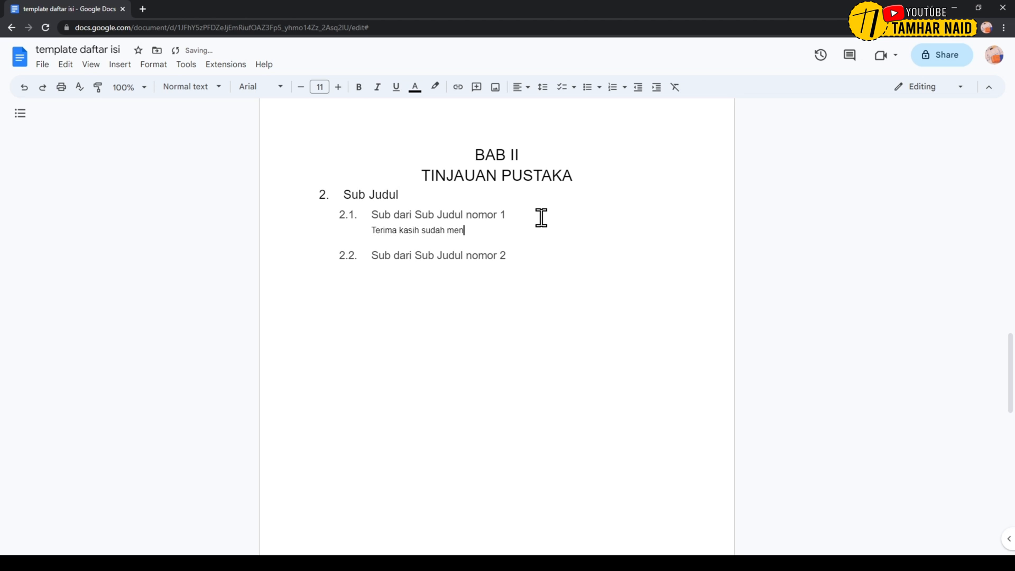
{"action": "type", "text": "onton video ini"}
Add the unnumbered body text "Ini adalah channel tamhar naid" below item 2.2 in BAB II.
{"action": "left_click", "coordinate": [524, 259]}
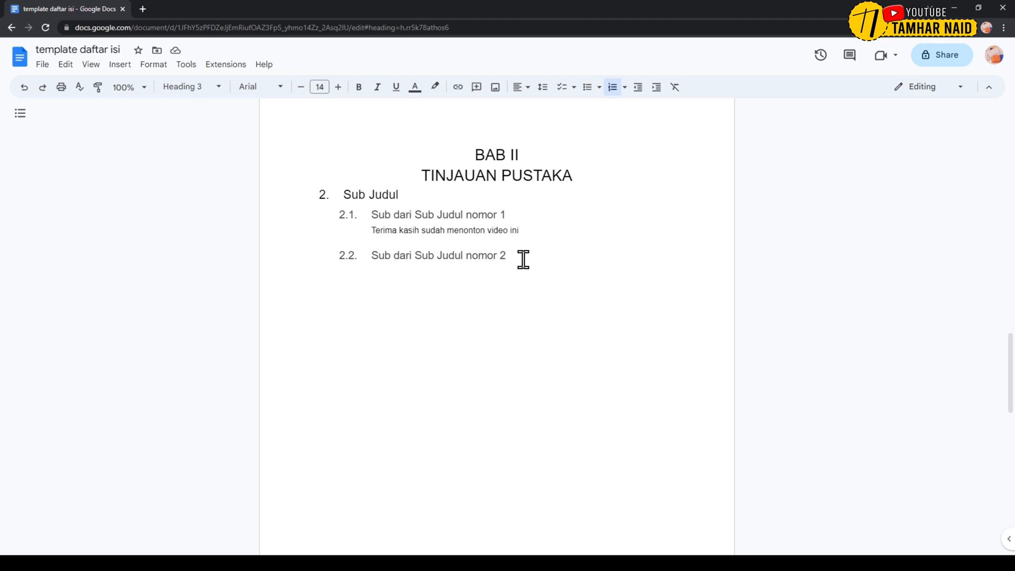
{"action": "key", "text": "Return"}
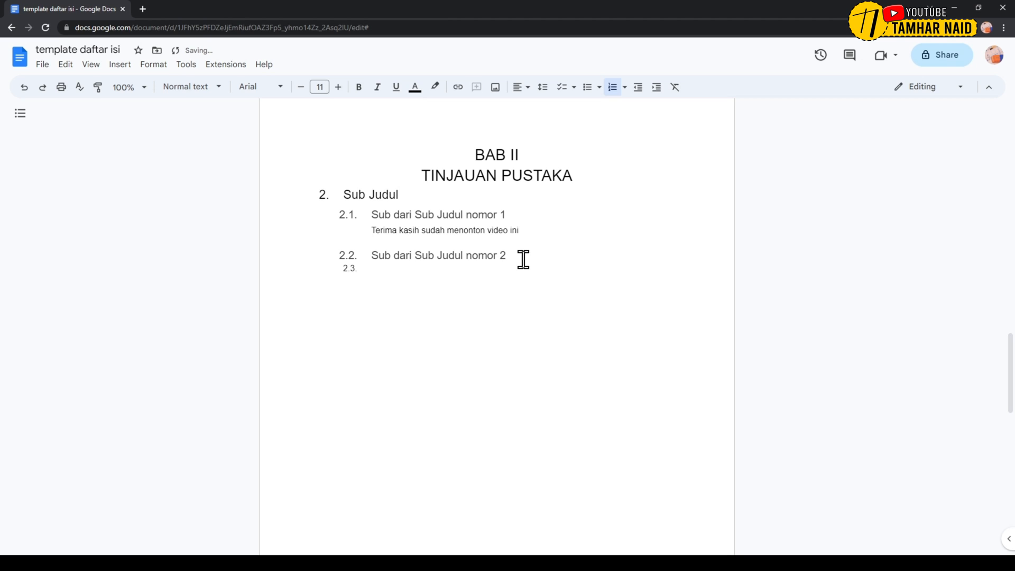
{"action": "key", "text": "BackSpace"}
{"action": "type", "text": "Ini adalah ch"}
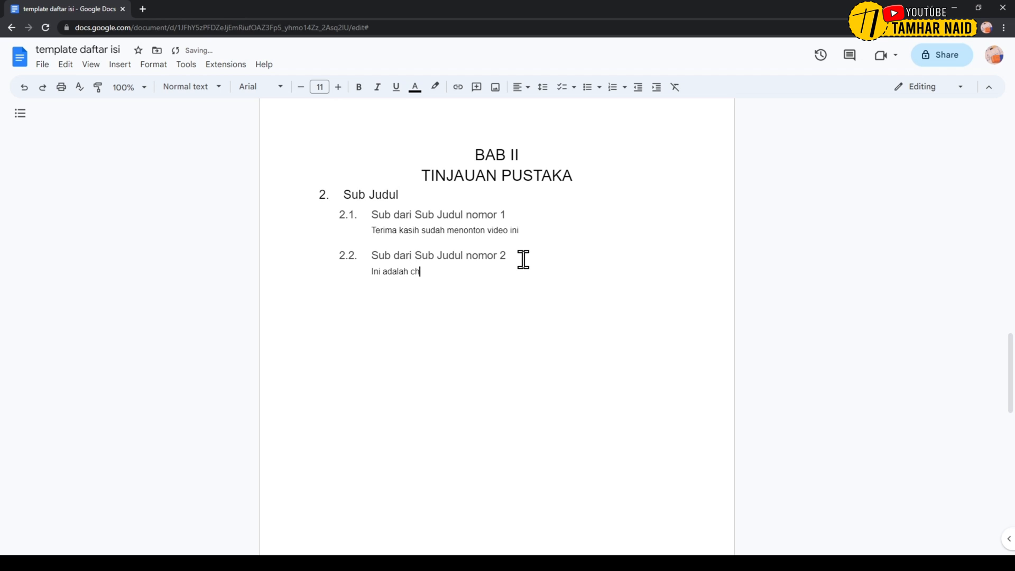
{"action": "type", "text": "annel tamhar naid"}
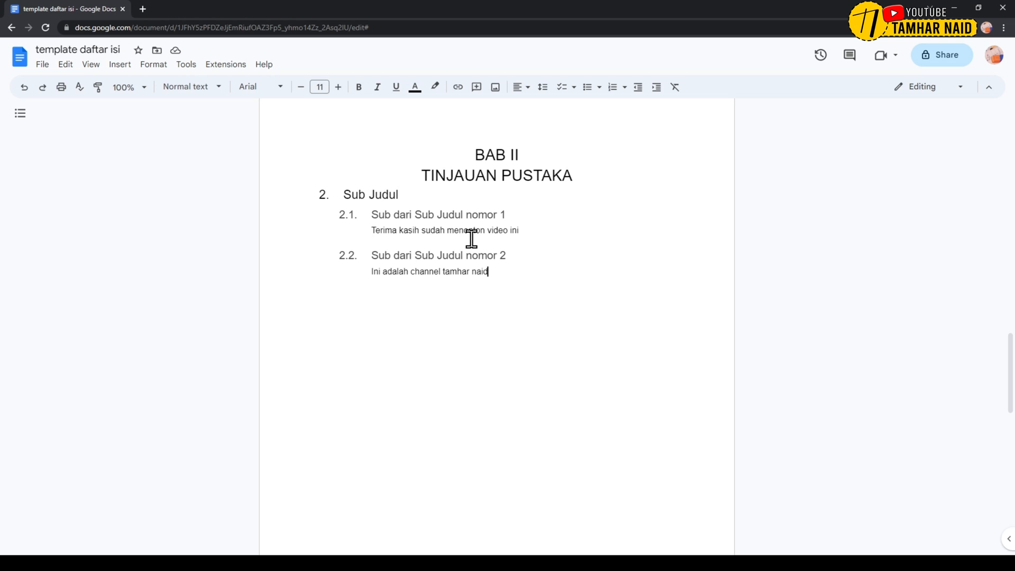
Left-align the empty line below the centred "Daftar Isi" title on the first page.
{"action": "scroll", "coordinate": [471, 239], "scroll_direction": "up", "scroll_amount": 10}
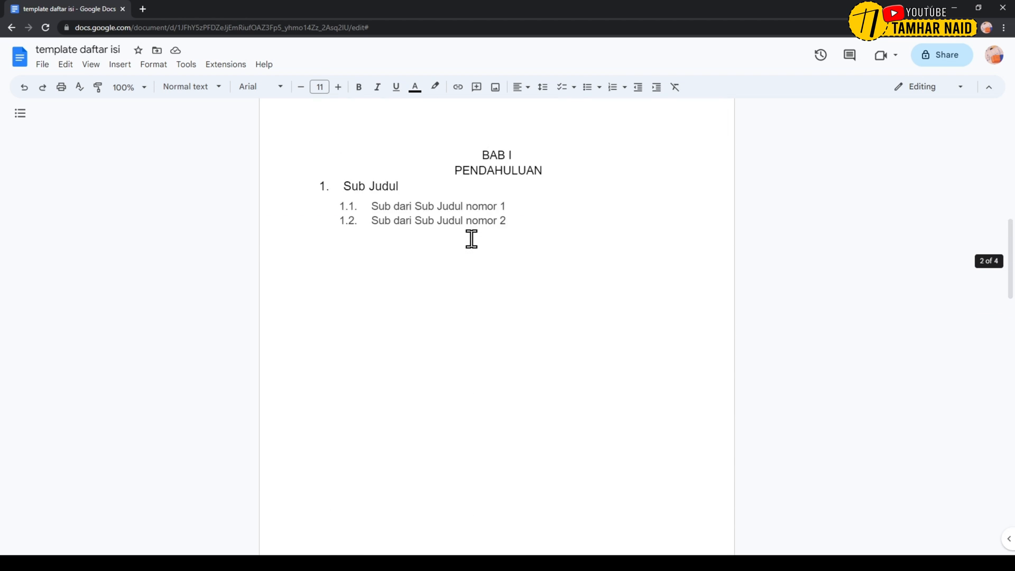
{"action": "scroll", "coordinate": [472, 239], "scroll_direction": "up", "scroll_amount": 10}
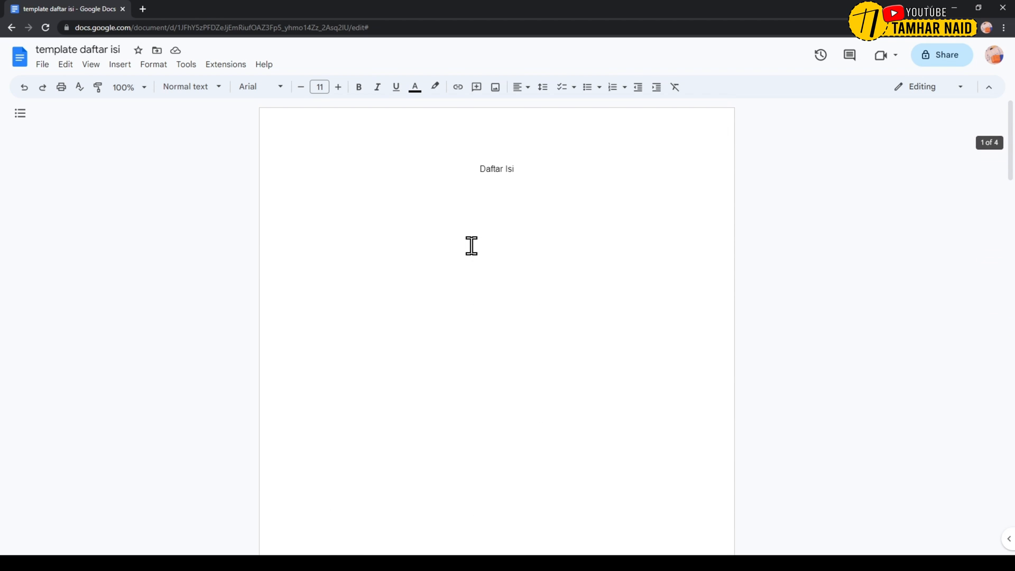
{"action": "left_click", "coordinate": [483, 172]}
{"action": "left_click", "coordinate": [430, 222]}
{"action": "key", "text": "ctrl+shift+e"}
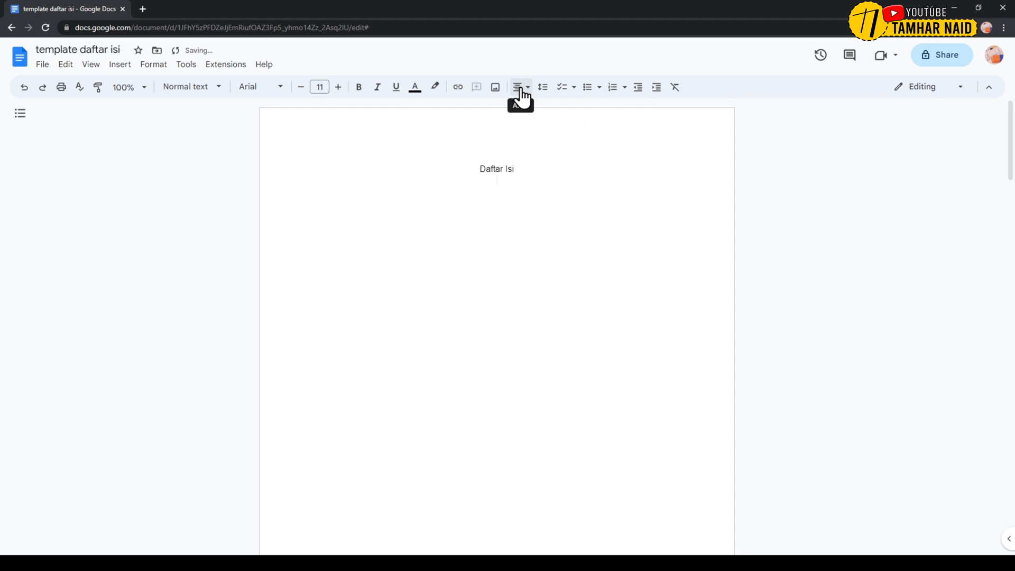
{"action": "left_click", "coordinate": [521, 91]}
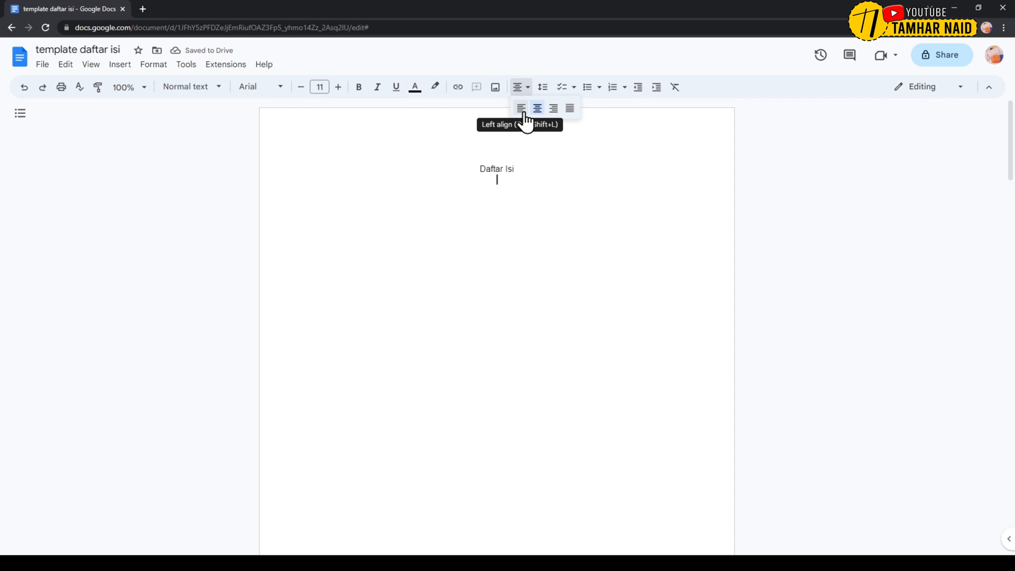
{"action": "left_click", "coordinate": [524, 115]}
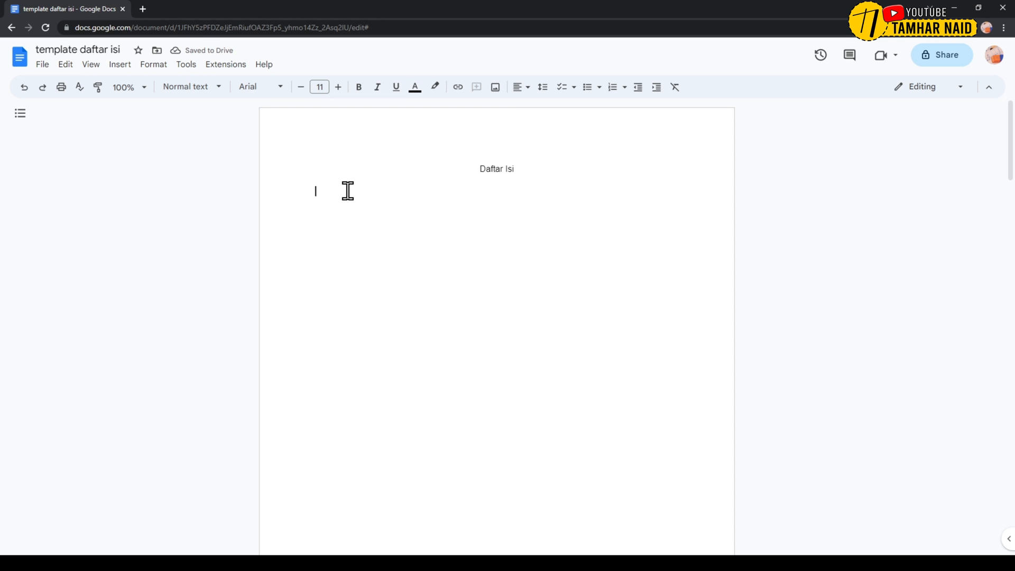
Insert an automatic table of contents with dotted leaders and page numbers on the left-aligned line below "Daftar Isi".
{"action": "left_click_drag", "start_coordinate": [526, 168], "coordinate": [474, 168]}
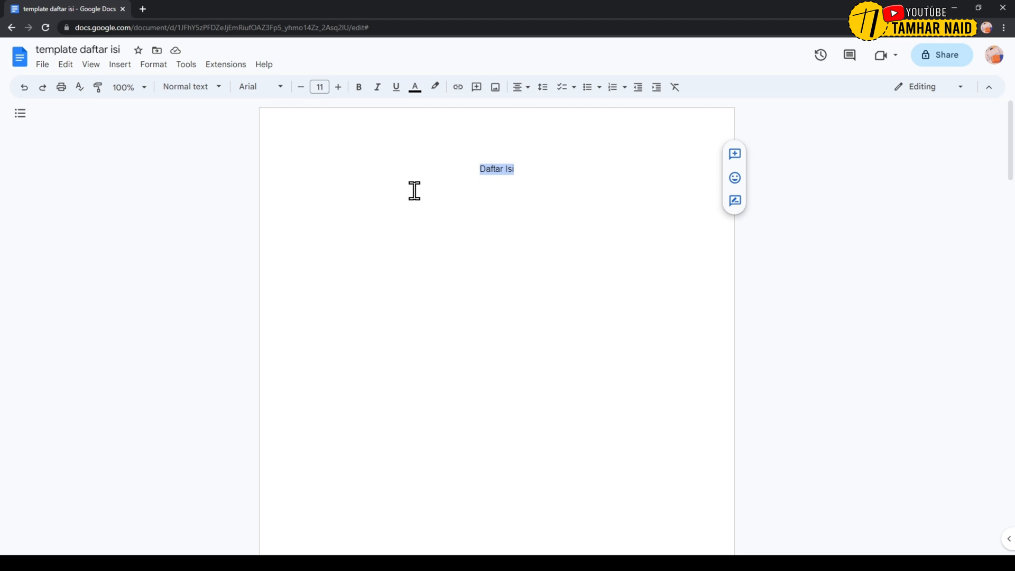
{"action": "left_click", "coordinate": [321, 196]}
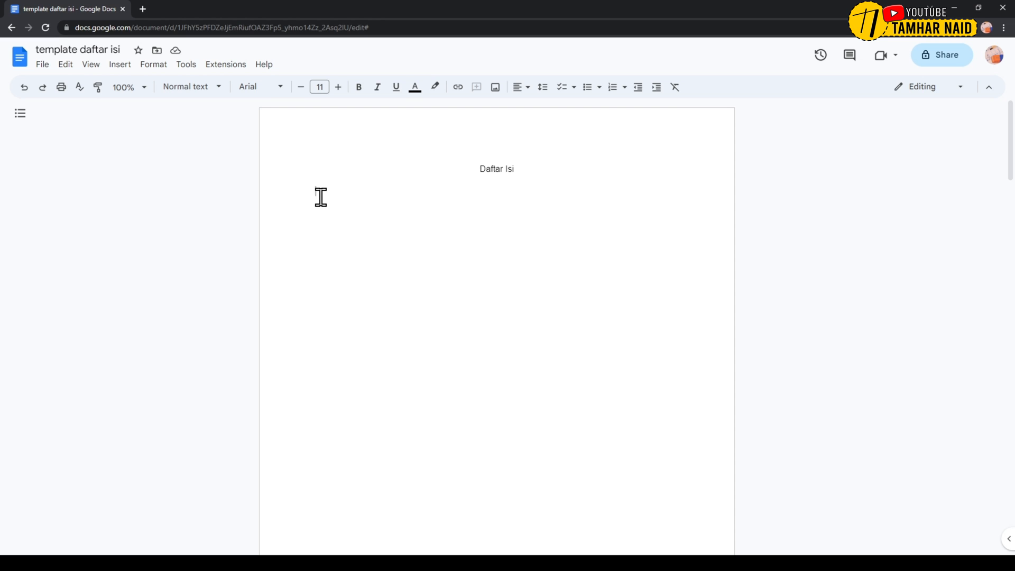
{"action": "left_click", "coordinate": [120, 65]}
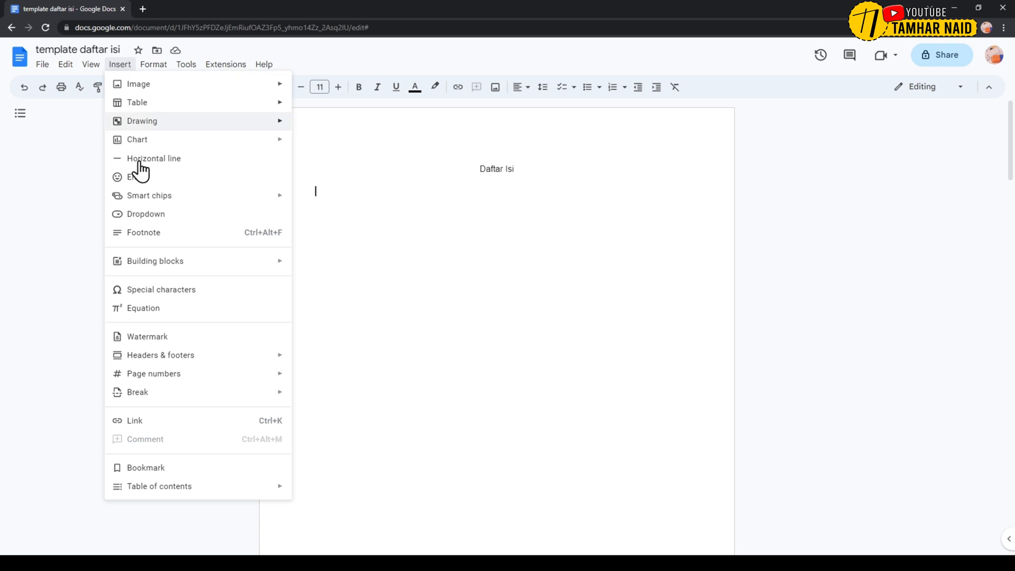
{"action": "mouse_move", "coordinate": [137, 493]}
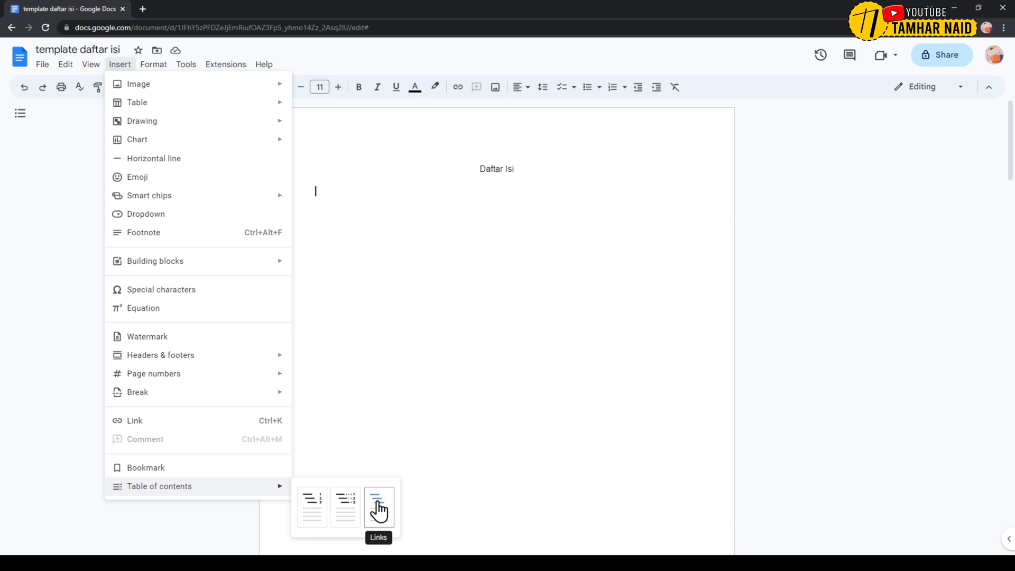
{"action": "left_click", "coordinate": [346, 512]}
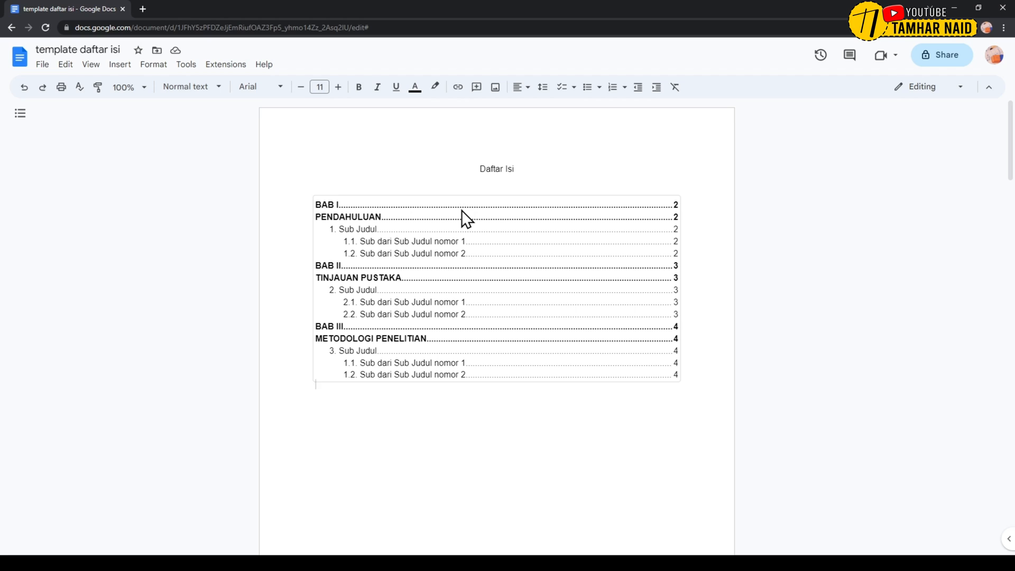
{"action": "left_click", "coordinate": [681, 209]}
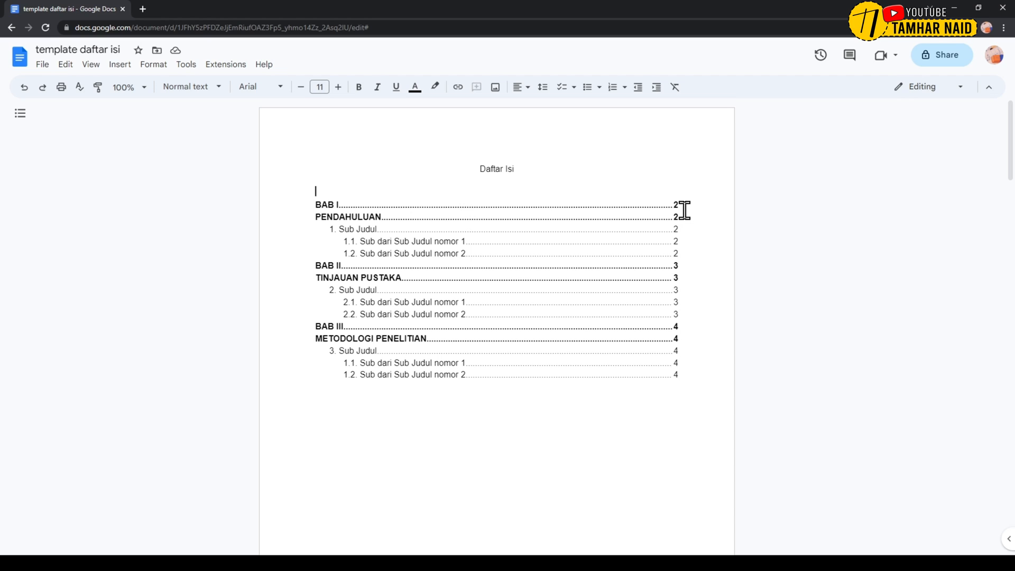